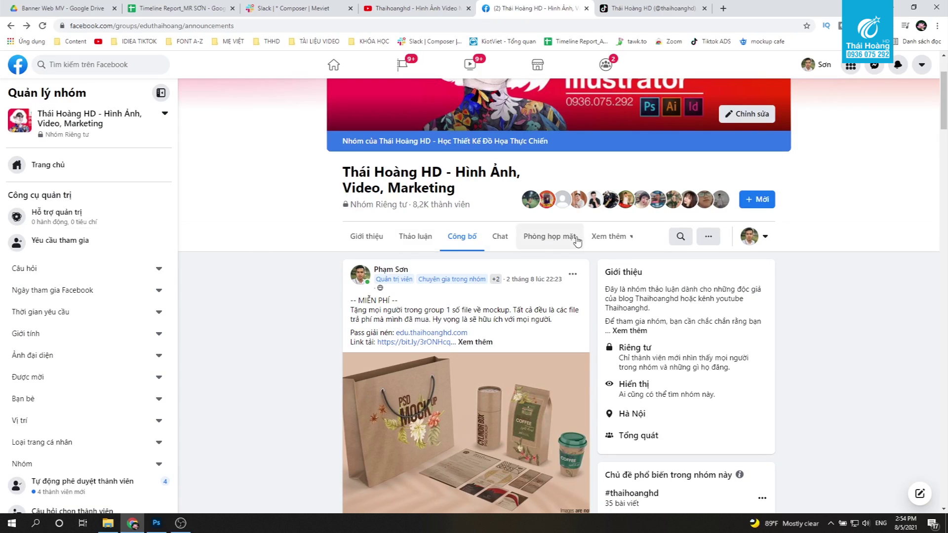
# Step: Browse the free PSD mockup photos in the Facebook group post, then return to Photoshop
pyautogui.scroll(-1, 284, 354)
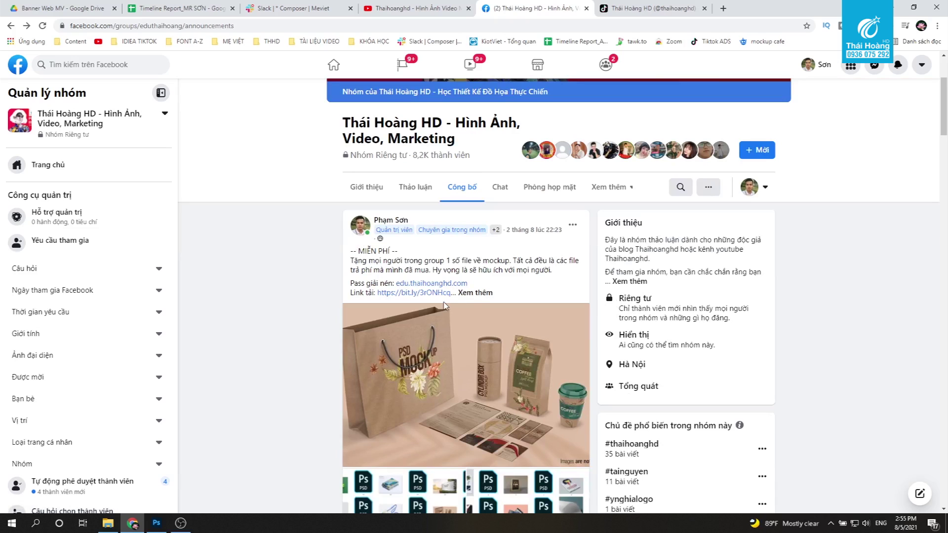
pyautogui.scroll(-1, 449, 326)
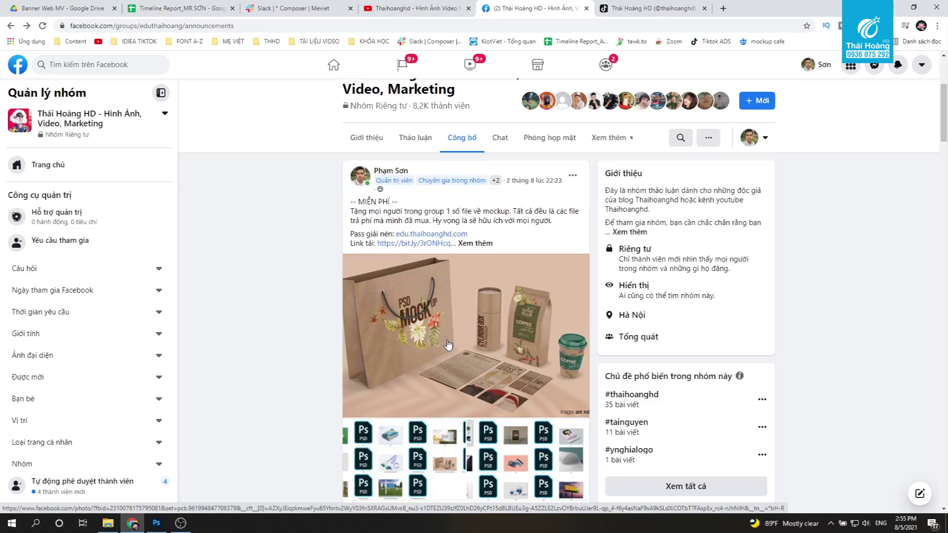
pyautogui.click(448, 344)
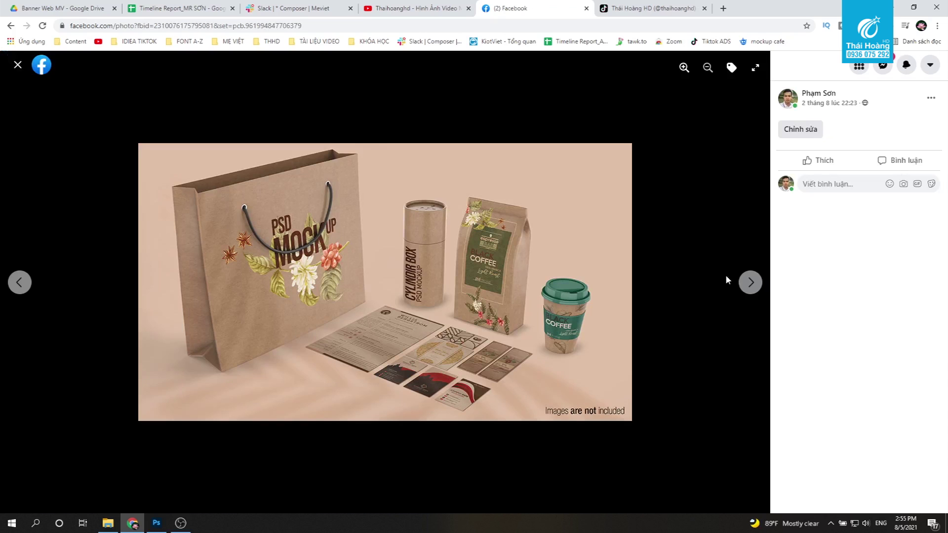
pyautogui.click(752, 283)
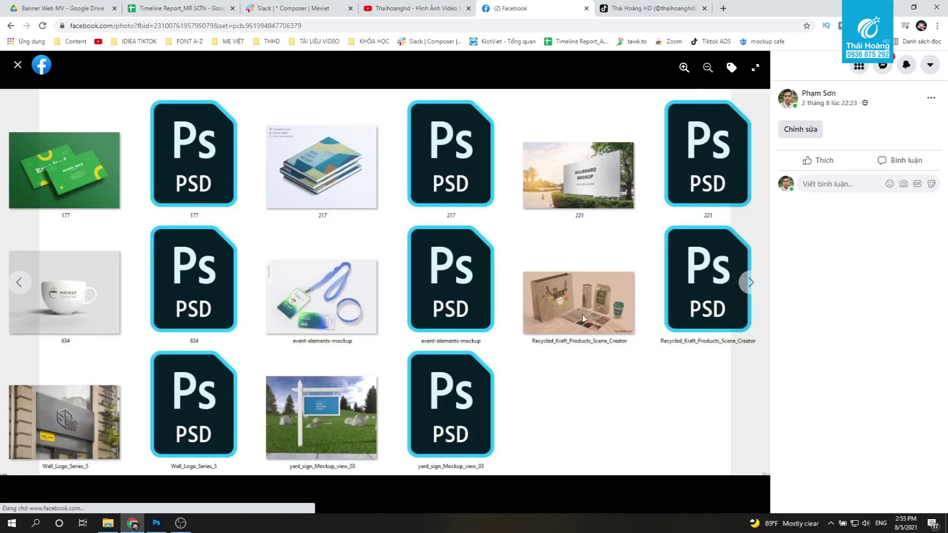
pyautogui.press('Right')
pyautogui.click(17, 65)
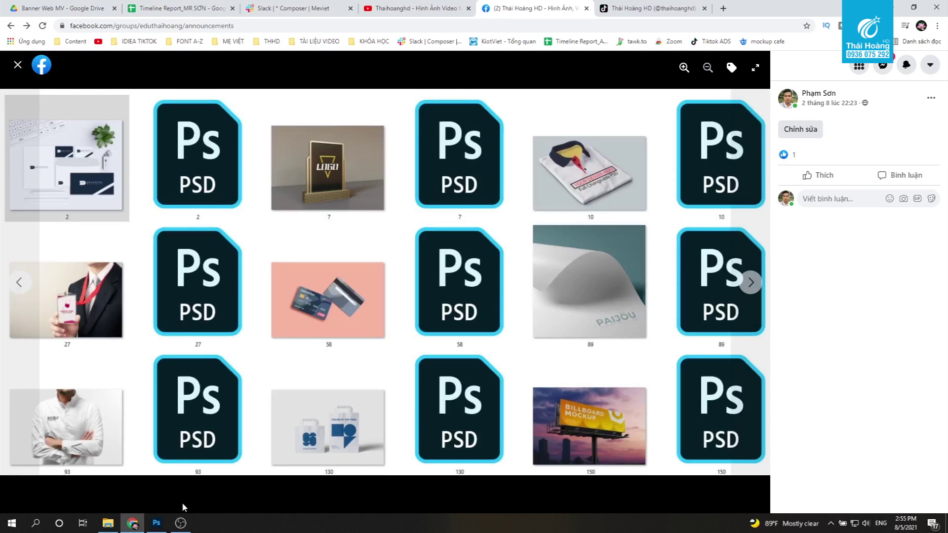
pyautogui.click(157, 522)
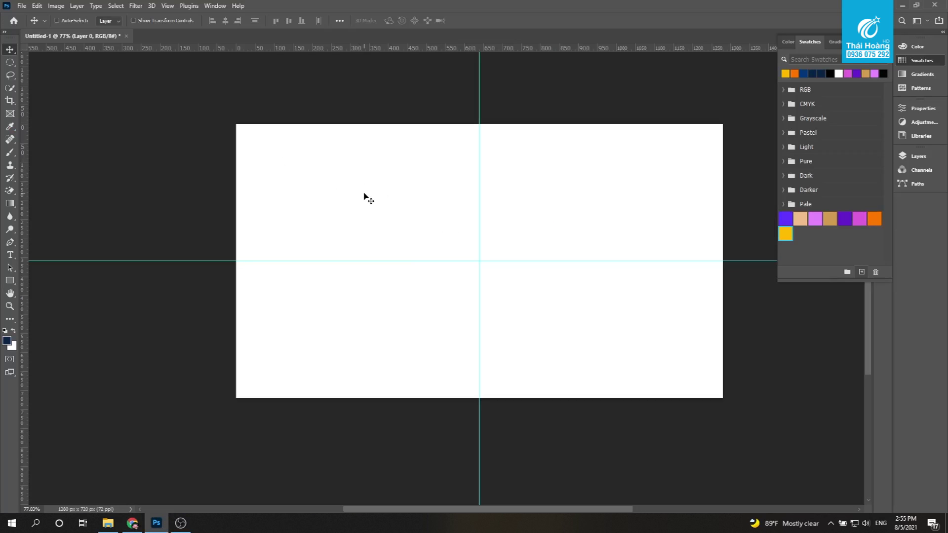
# Step: Confirm the canvas is 1280×720 in Image Size and show the Layers panel
pyautogui.press('g')
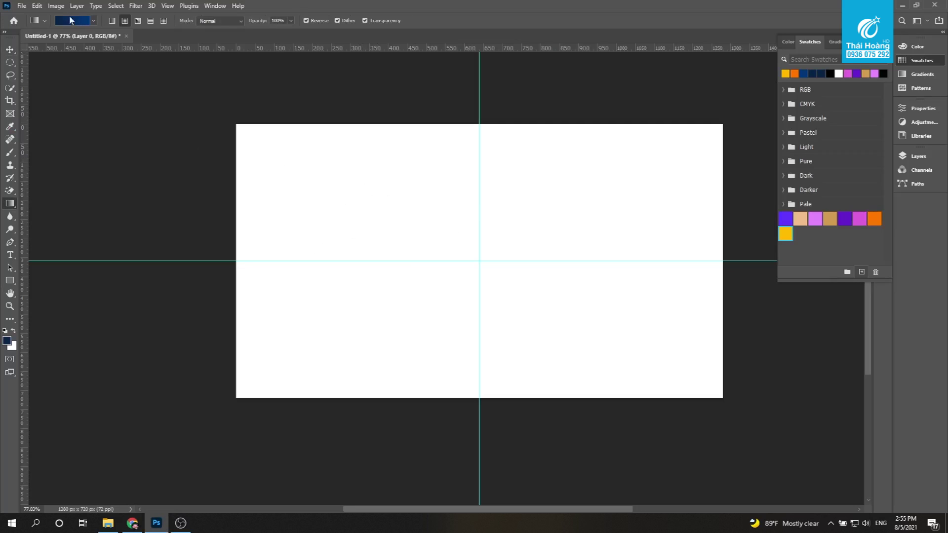
pyautogui.click(56, 5)
pyautogui.click(74, 78)
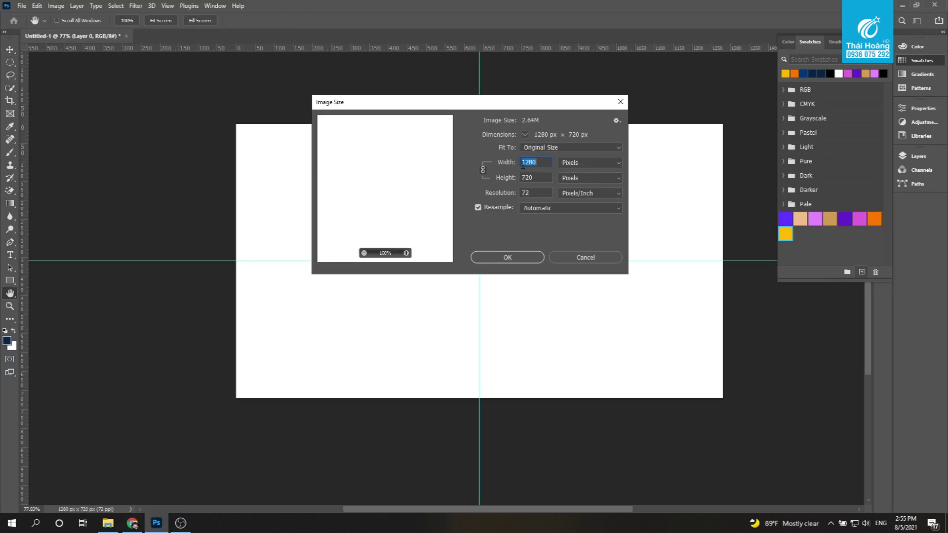
pyautogui.click(528, 257)
pyautogui.press('F7')
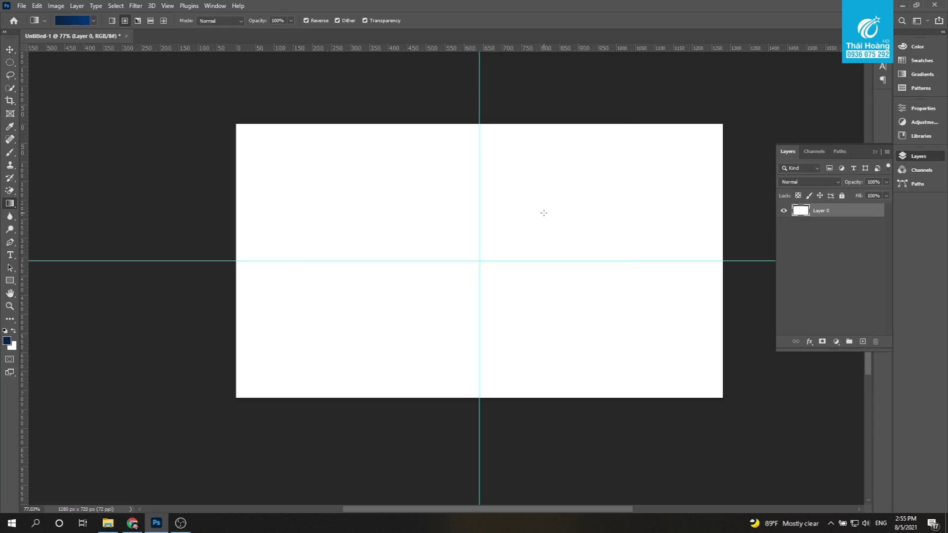
# Step: Fill the canvas with a radial dark-navy-to-bright-blue gradient dragged from the centre
pyautogui.click(68, 18)
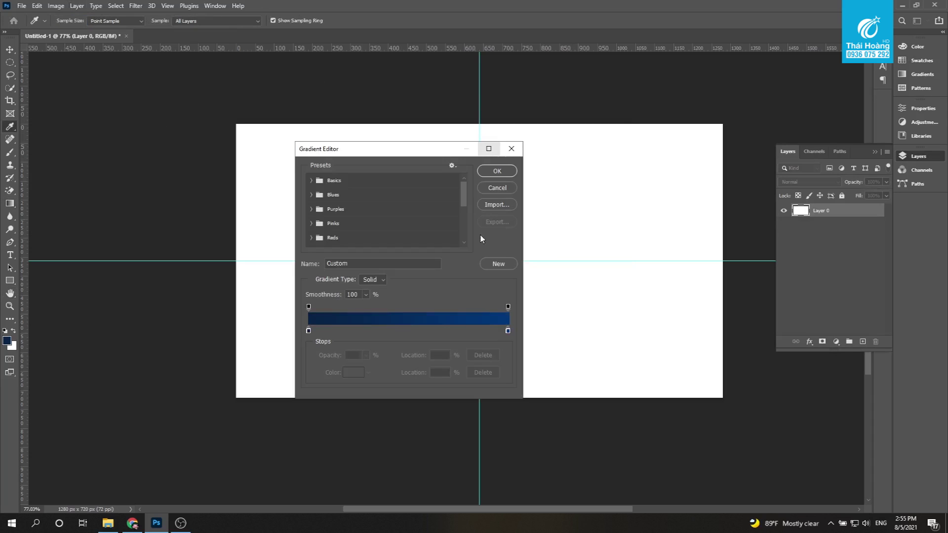
pyautogui.click(308, 331)
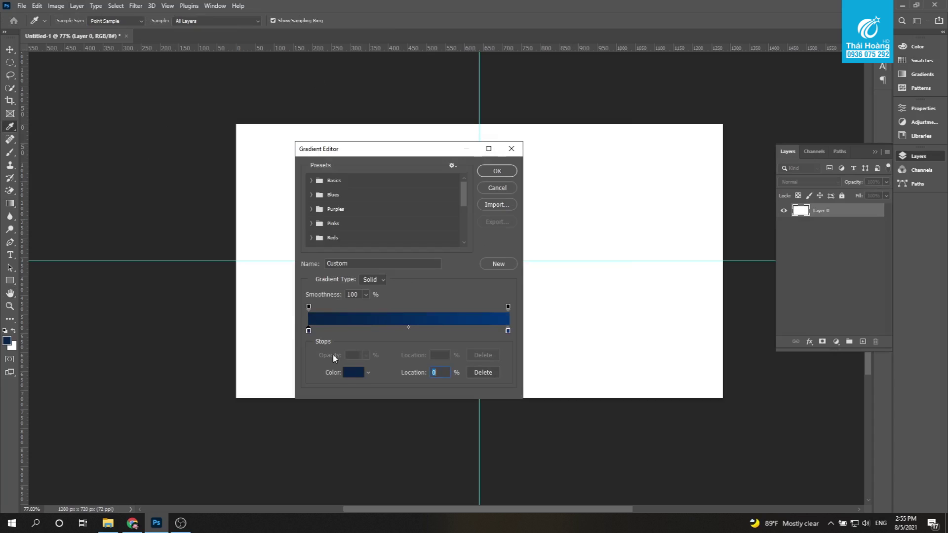
pyautogui.click(354, 373)
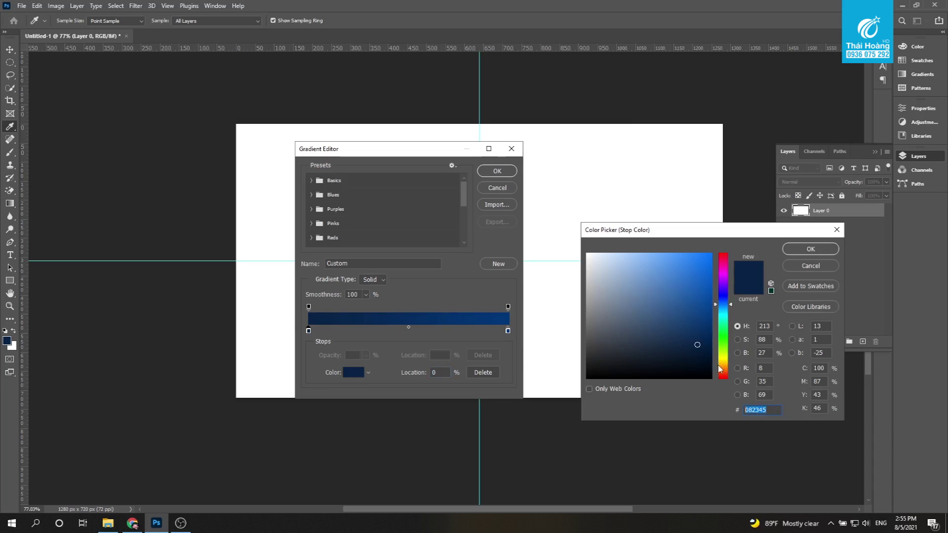
pyautogui.click(808, 249)
pyautogui.doubleClick(508, 331)
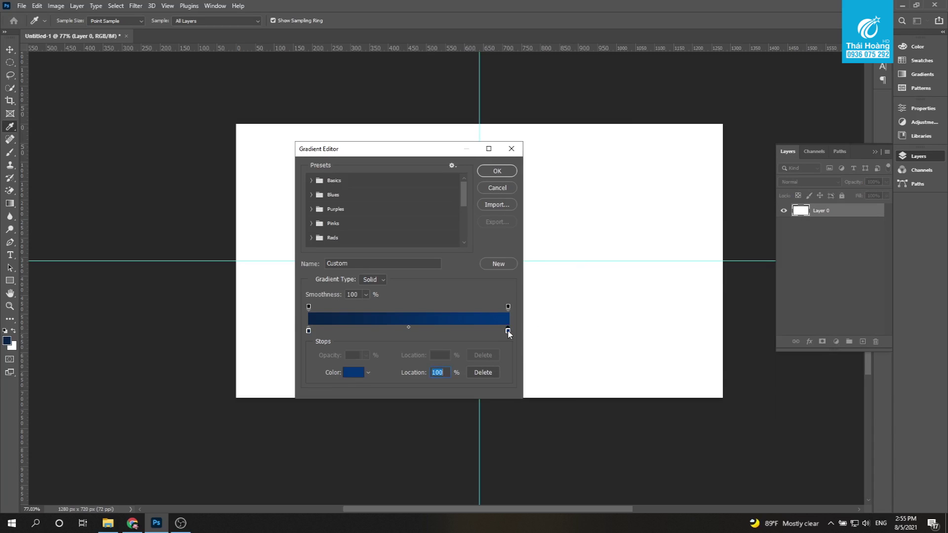
pyautogui.click(810, 248)
pyautogui.click(497, 170)
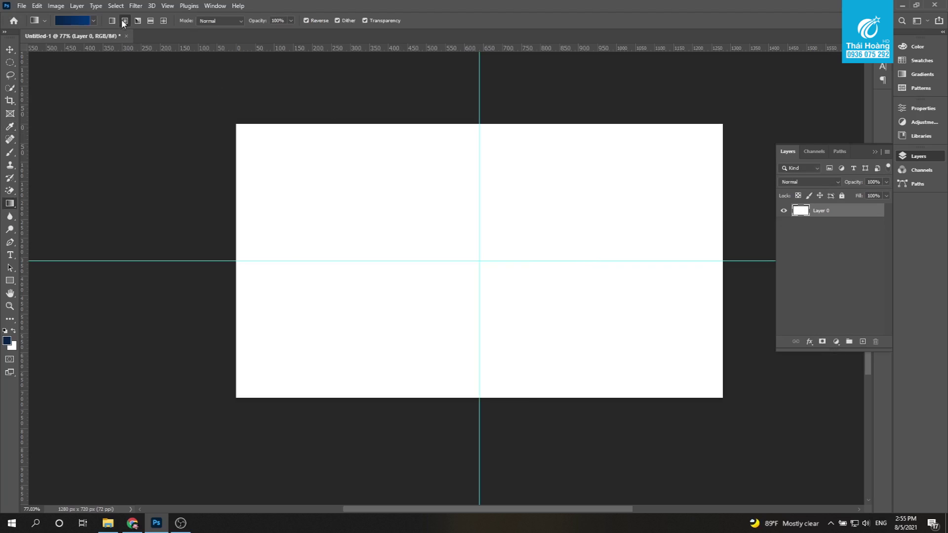
pyautogui.moveTo(479, 261); pyautogui.dragTo(723, 264)
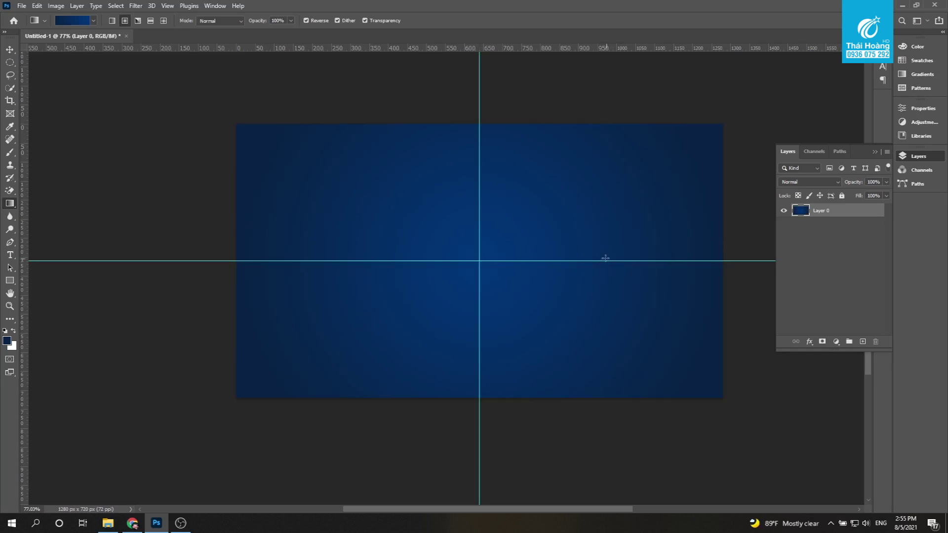
# Step: Hide the guides and darken the shadows with Levels black input 6
pyautogui.hotkey('ctrl', ';')
pyautogui.press('v')
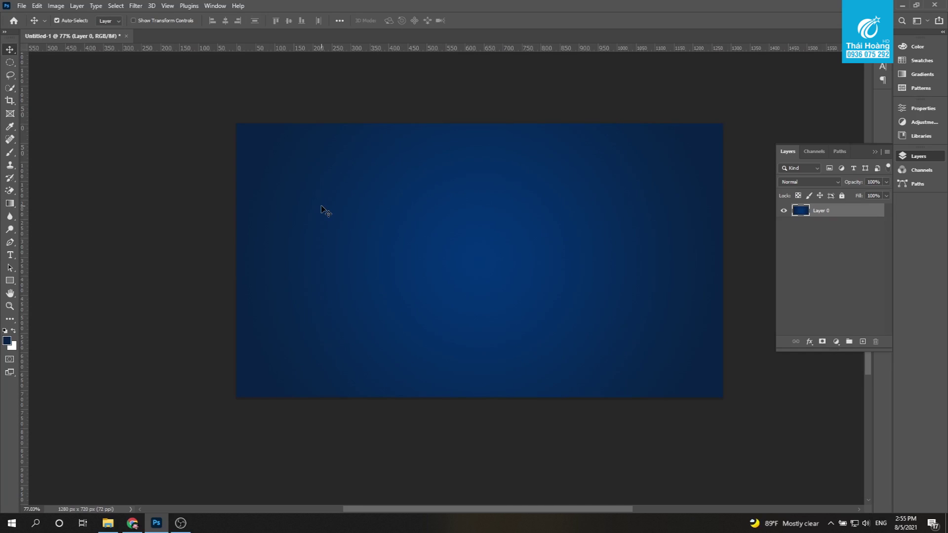
pyautogui.hotkey('ctrl', 'l')
pyautogui.moveTo(242, 108); pyautogui.dragTo(163, 75)
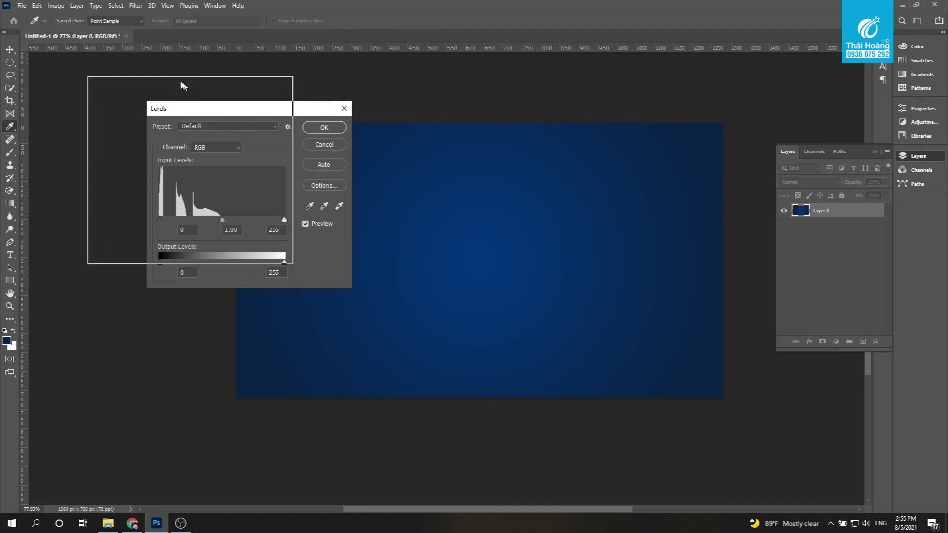
pyautogui.moveTo(82, 188); pyautogui.dragTo(84, 187)
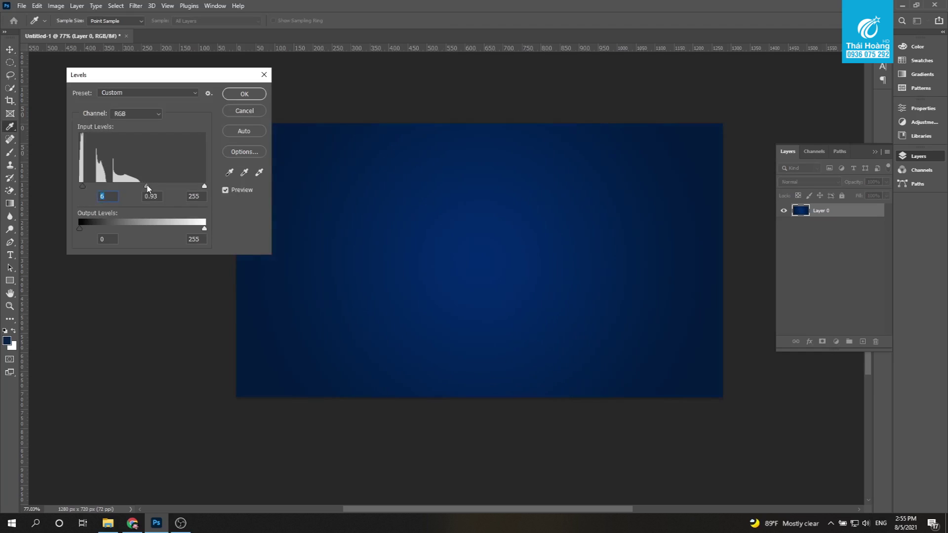
pyautogui.click(225, 190)
pyautogui.click(254, 95)
# Step: Place a placeholder text layer and scale it up to a large title
pyautogui.press('t')
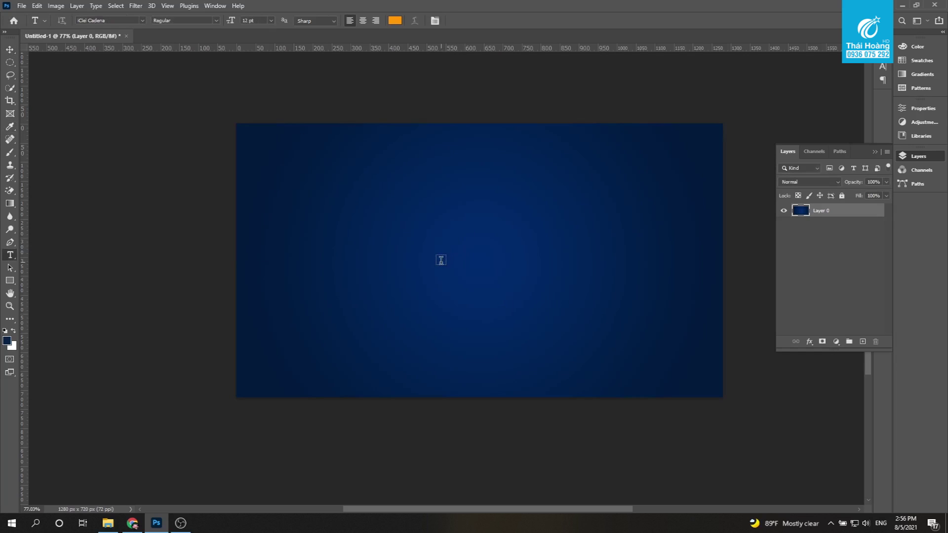
pyautogui.scroll(1, 446, 256)
pyautogui.click(367, 249)
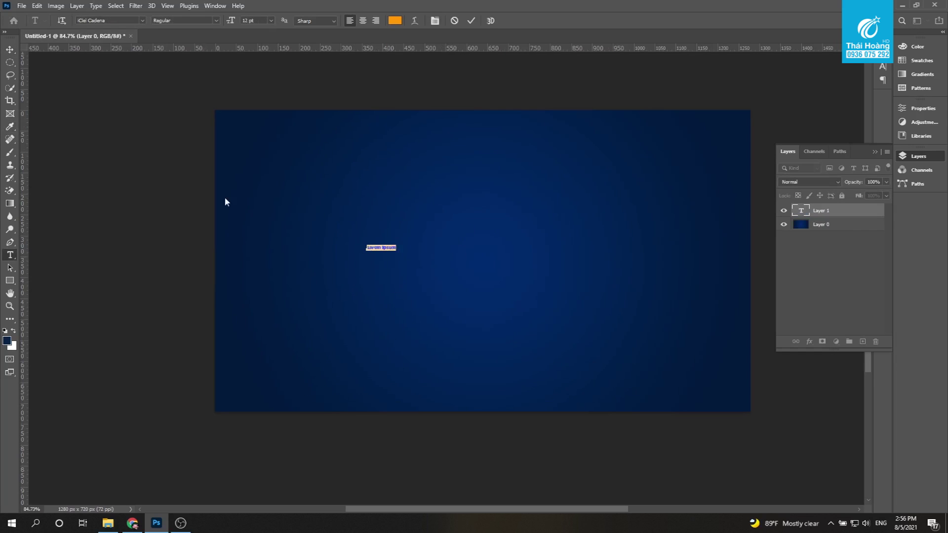
pyautogui.click(10, 48)
pyautogui.hotkey('ctrl', 't')
pyautogui.moveTo(402, 239); pyautogui.dragTo(672, 144)
pyautogui.press('Return')
# Step: Replace the Lorem Ipsum title text with 'GIẢM GIÁ'
pyautogui.press('t')
pyautogui.click(353, 242)
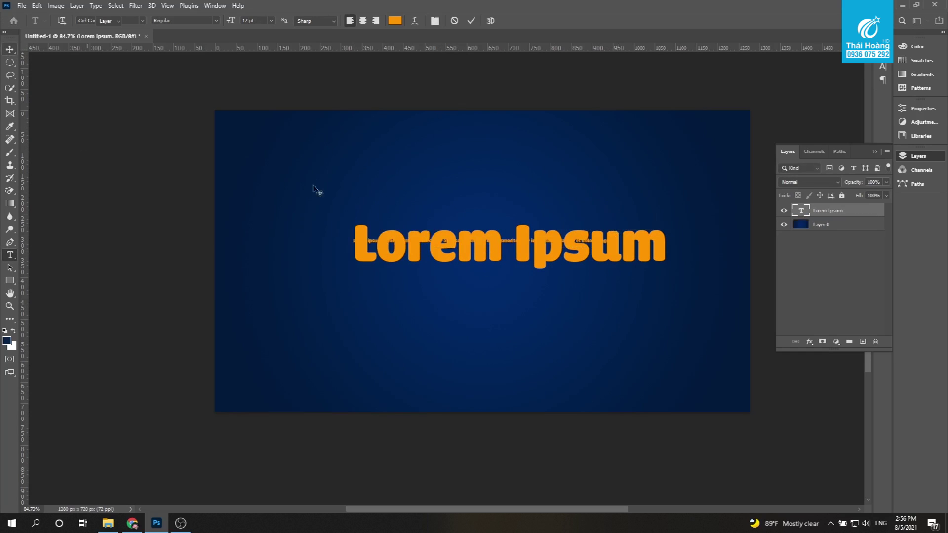
pyautogui.press('Escape')
pyautogui.moveTo(352, 243); pyautogui.dragTo(722, 240)
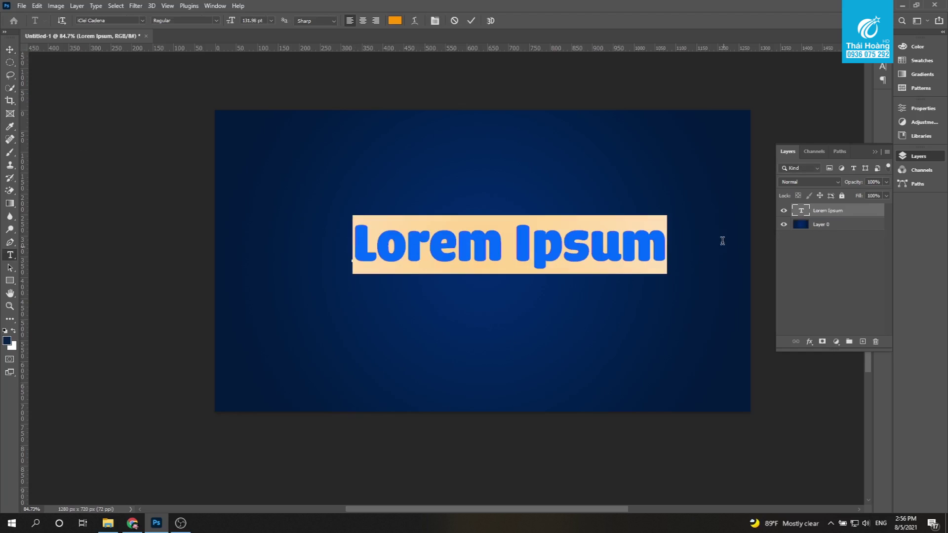
pyautogui.press('BackSpace')
pyautogui.write('GIẢM ')
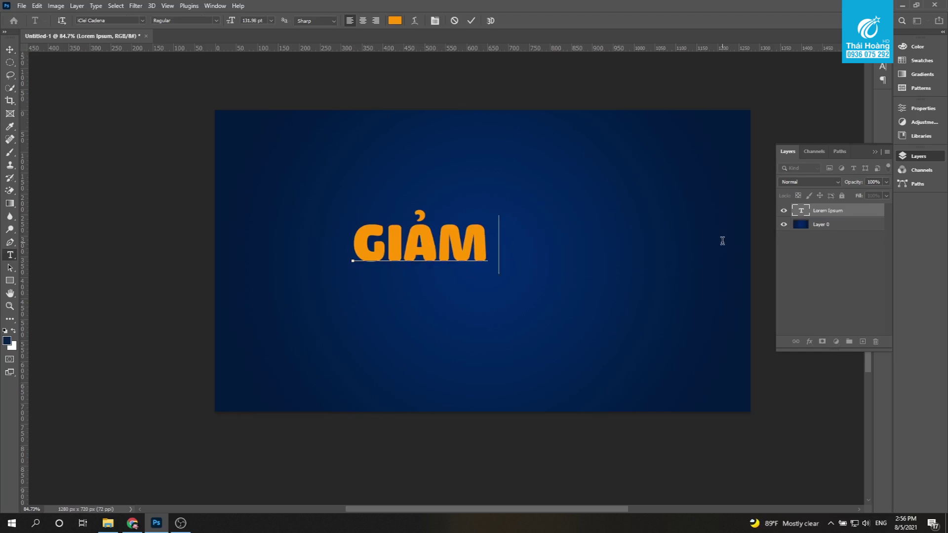
pyautogui.write('GIAs')
pyautogui.click(89, 21)
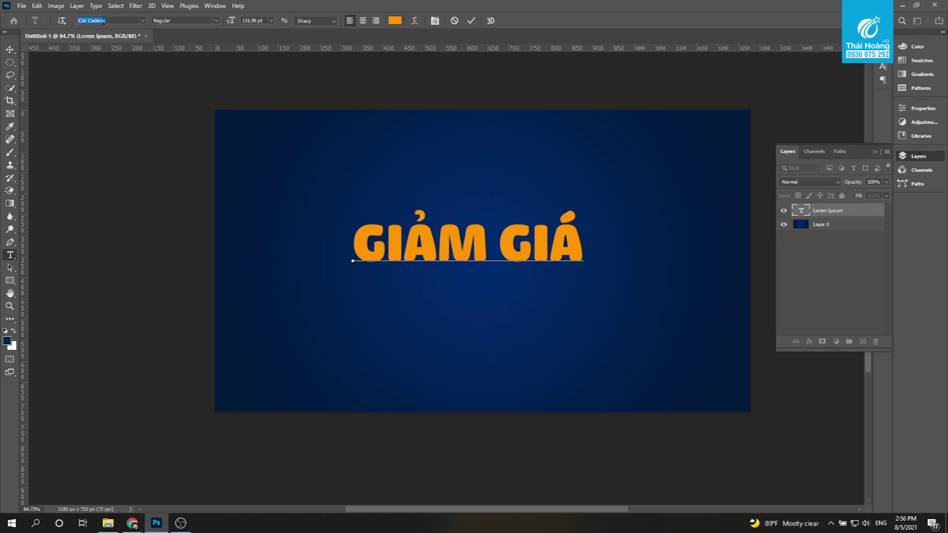
pyautogui.hotkey('ctrl', 'Return')
# Step: Enlarge the GIẢM GIÁ text to about 113% and shift it down about 30 px
pyautogui.press('v')
pyautogui.moveTo(473, 251); pyautogui.dragTo(484, 257)
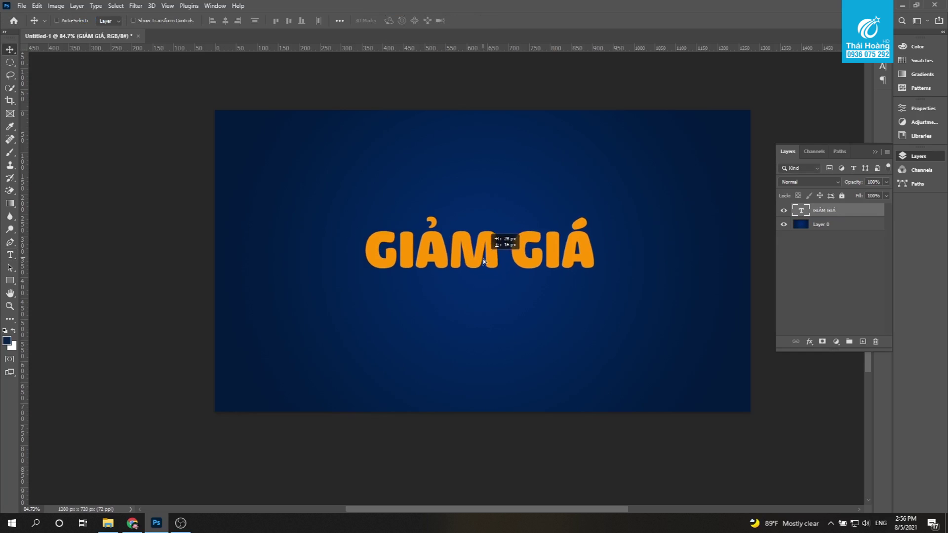
pyautogui.hotkey('ctrl', 't')
pyautogui.moveTo(602, 220); pyautogui.dragTo(632, 212)
pyautogui.moveTo(551, 245)
pyautogui.mouseDown()
pyautogui.moveTo(552, 258)
pyautogui.moveTo(545, 243)
pyautogui.mouseUp()
pyautogui.press('Return')
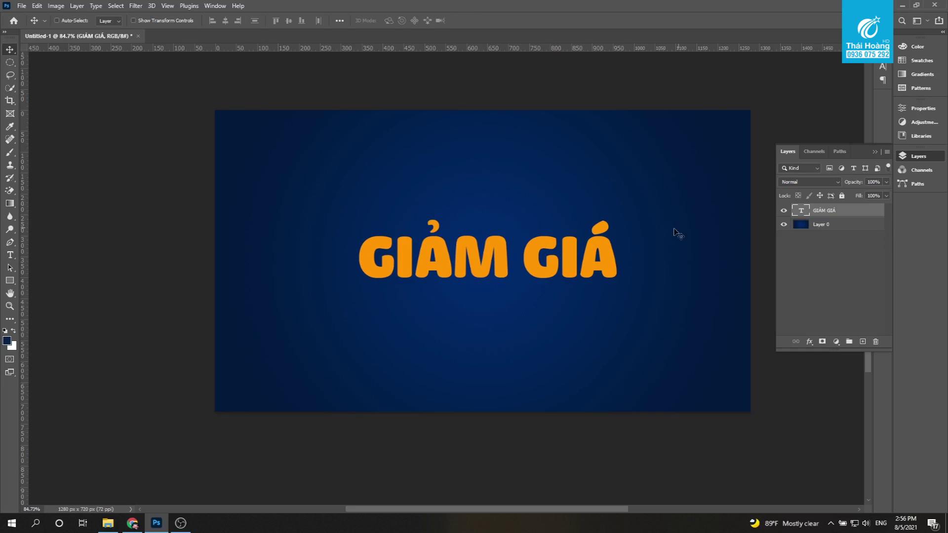
# Step: Align the GIẢM GIÁ text to the canvas horizontal and vertical centres, then deselect
pyautogui.press('ctrl')
pyautogui.keyDown('ctrl'); pyautogui.click(840, 228); pyautogui.keyUp('ctrl')
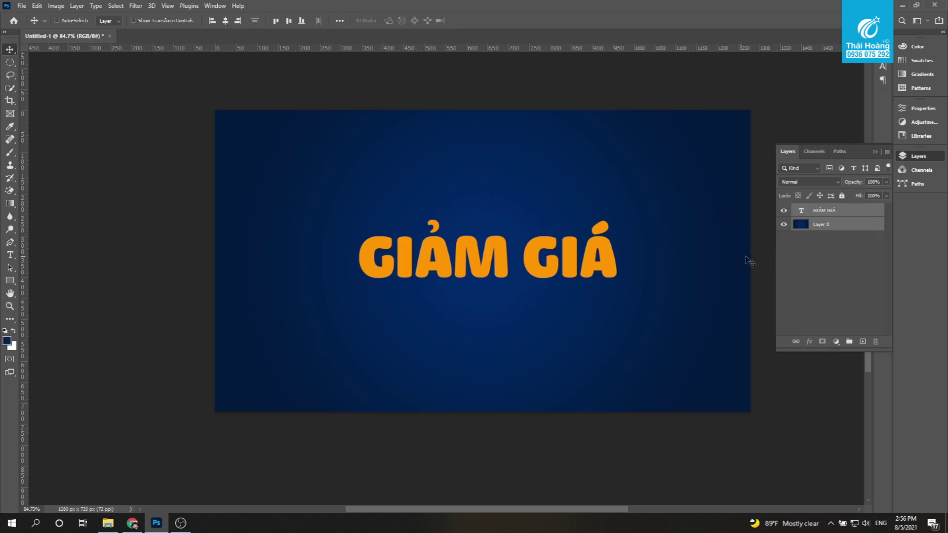
pyautogui.press('ctrl')
pyautogui.keyDown('ctrl'); pyautogui.click(797, 228); pyautogui.keyUp('ctrl')
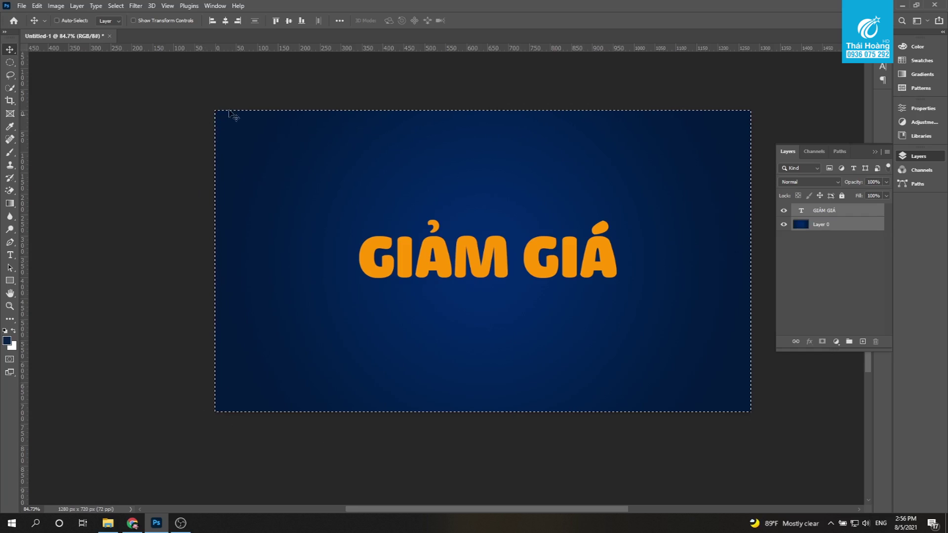
pyautogui.click(224, 20)
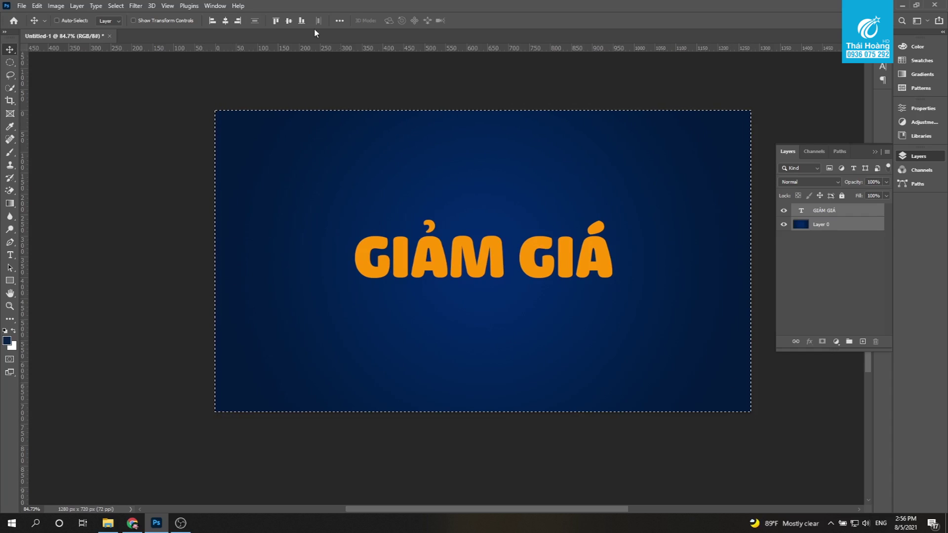
pyautogui.click(289, 20)
pyautogui.hotkey('ctrl', 'd')
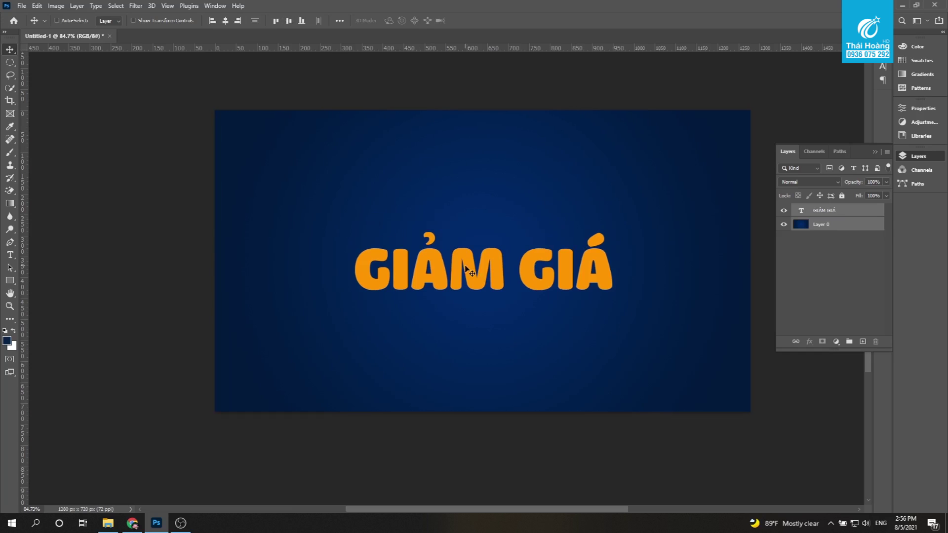
pyautogui.keyDown('ctrl'); pyautogui.click(466, 268); pyautogui.keyUp('ctrl')
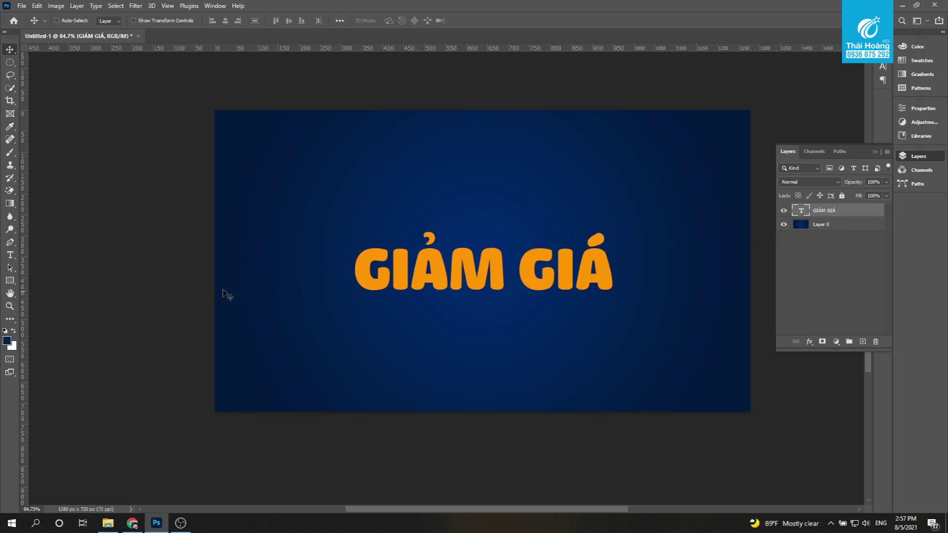
# Step: Open Warp Text and preview the Arc, Arch and Rise styles on the title
pyautogui.press('t')
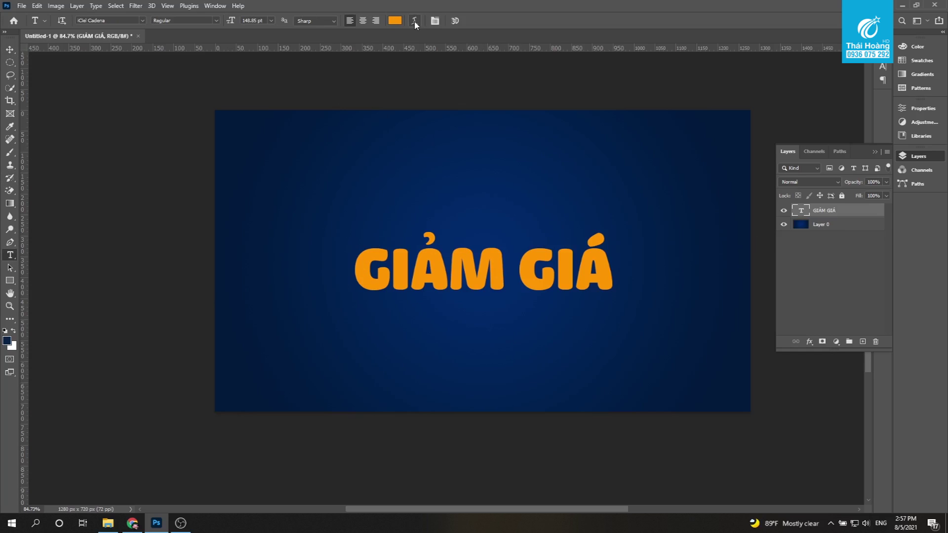
pyautogui.click(414, 22)
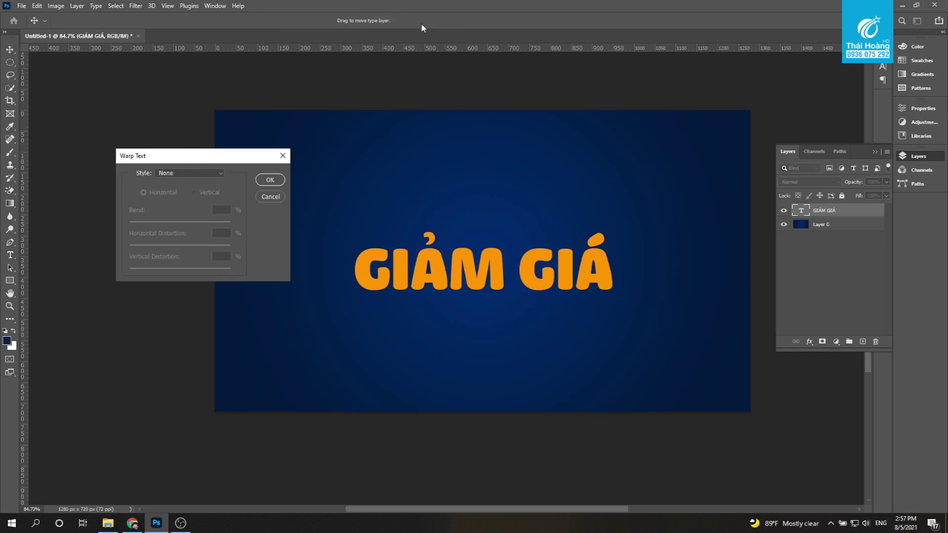
pyautogui.moveTo(183, 163); pyautogui.dragTo(184, 124)
pyautogui.click(199, 136)
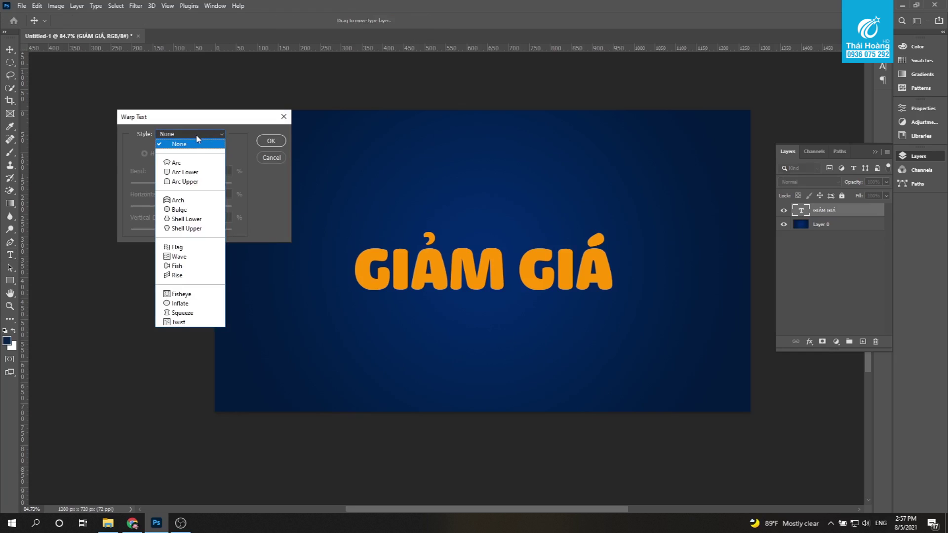
pyautogui.click(179, 163)
pyautogui.click(193, 136)
pyautogui.click(190, 200)
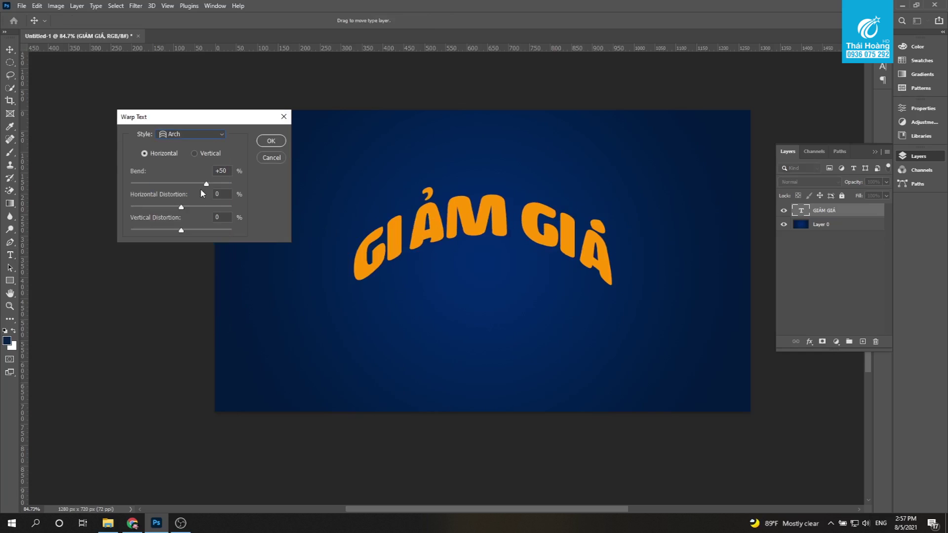
pyautogui.click(190, 137)
pyautogui.click(186, 271)
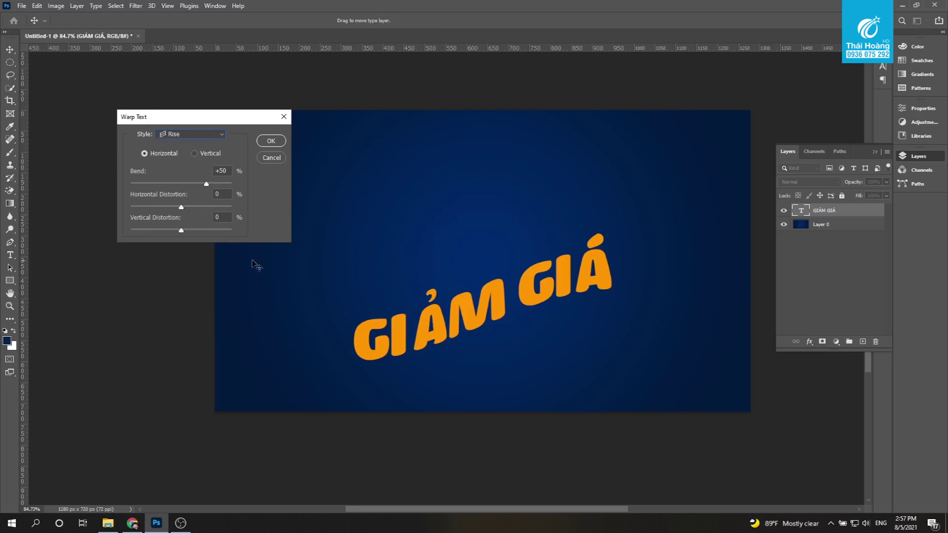
# Step: Apply the Arc warp style with a +22% bend
pyautogui.click(200, 136)
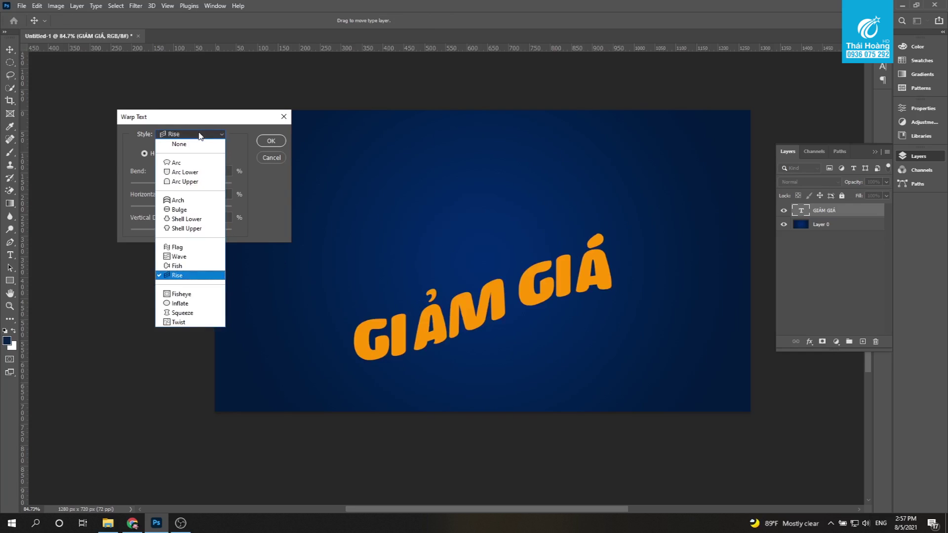
pyautogui.click(190, 167)
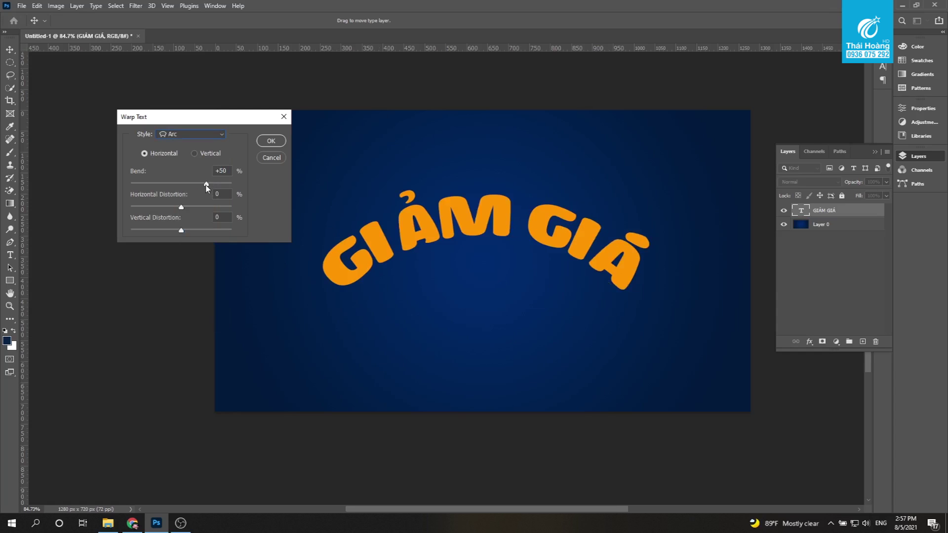
pyautogui.moveTo(203, 188); pyautogui.dragTo(191, 190)
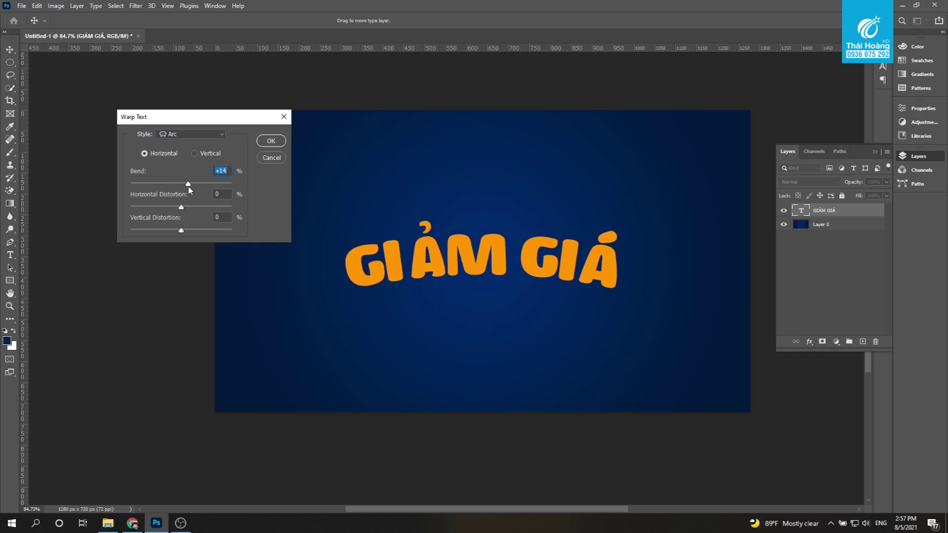
pyautogui.moveTo(190, 190); pyautogui.dragTo(193, 190)
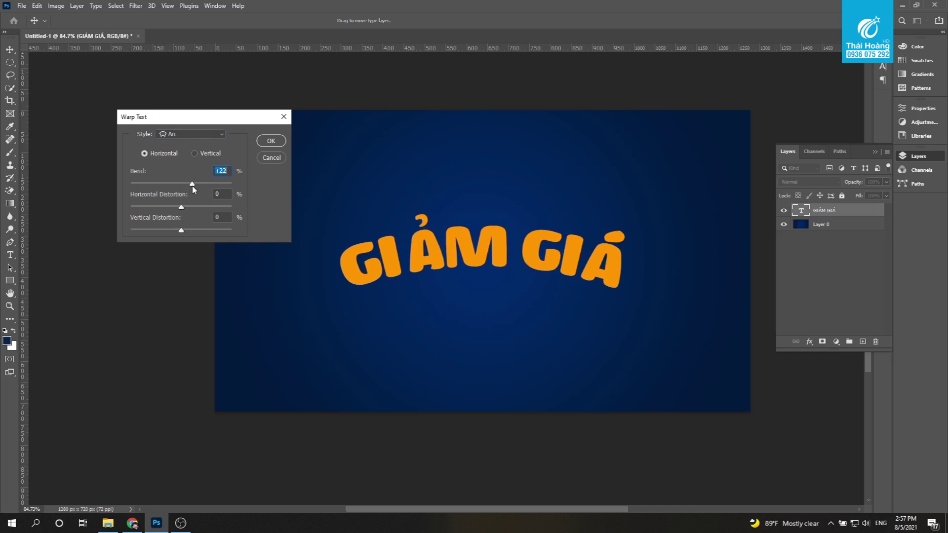
pyautogui.click(271, 141)
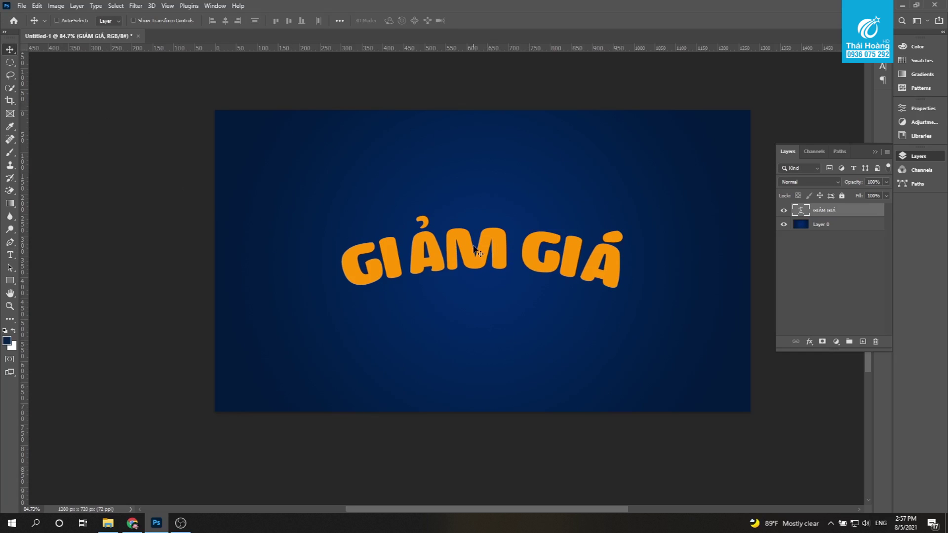
# Step: Move the GIẢM GIÁ text up 10 px and add a Gradient Overlay in its layer style
pyautogui.moveTo(510, 258); pyautogui.dragTo(510, 253)
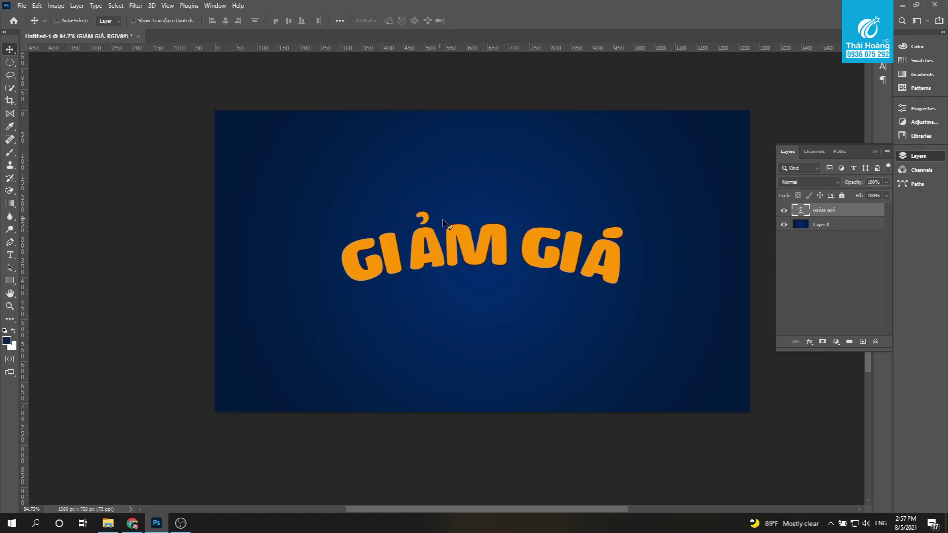
pyautogui.doubleClick(851, 215)
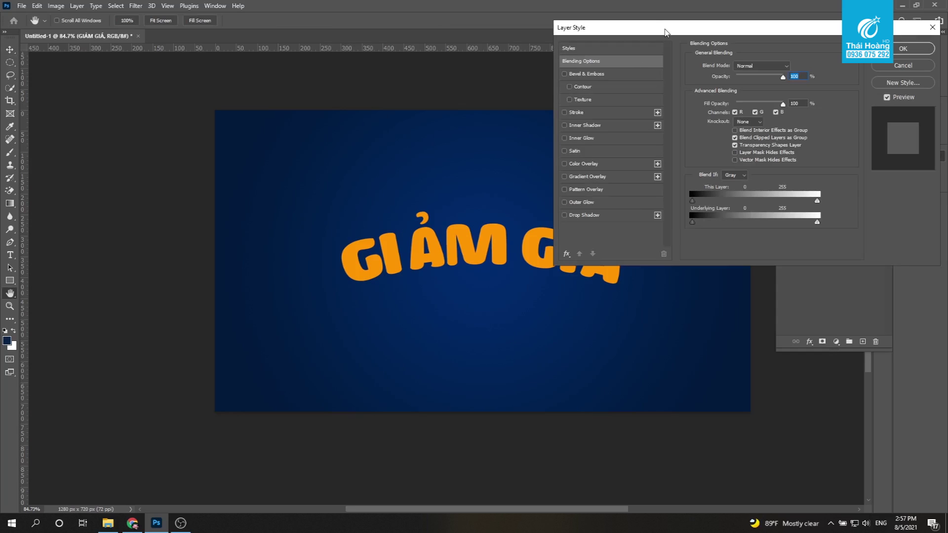
pyautogui.moveTo(664, 29); pyautogui.dragTo(678, 17)
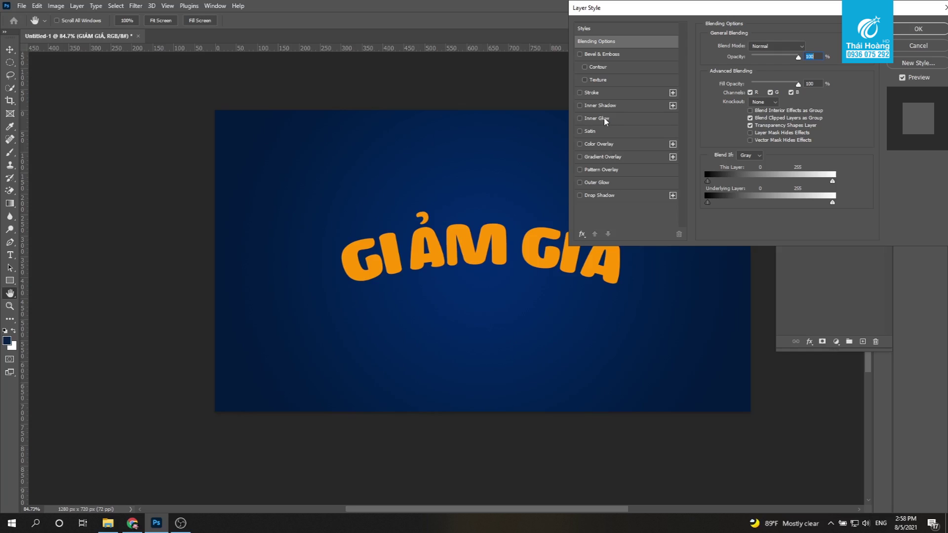
pyautogui.click(607, 157)
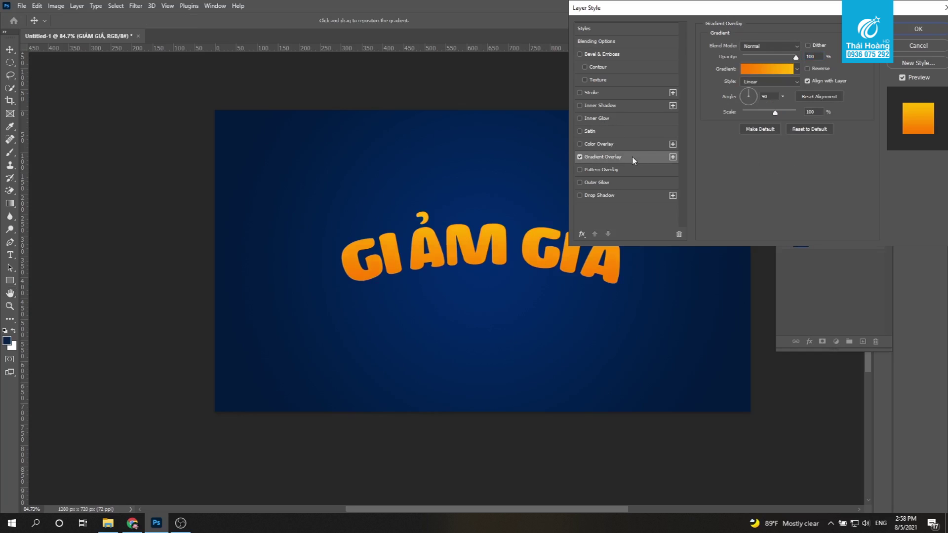
# Step: Set the overlay gradient stops to orange ff7800 and yellow ffba00
pyautogui.click(765, 71)
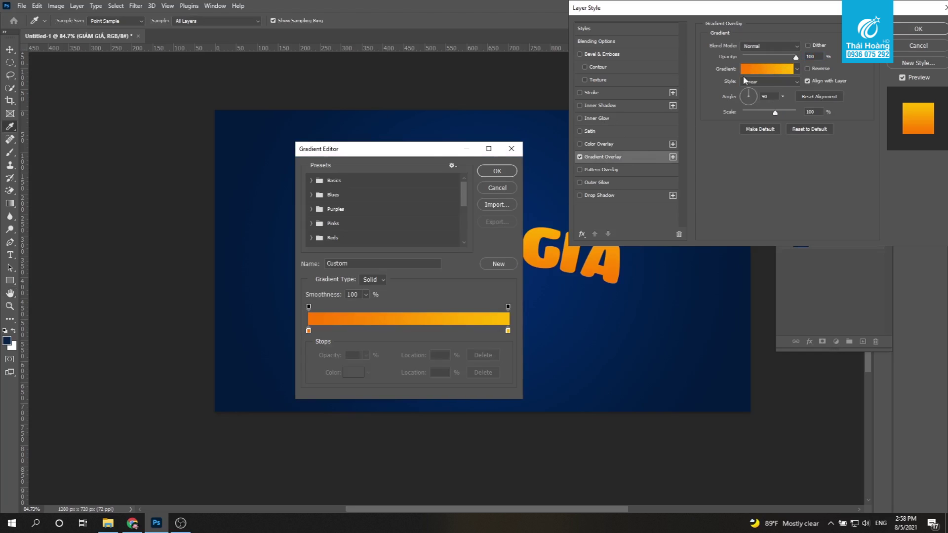
pyautogui.moveTo(425, 152); pyautogui.dragTo(243, 53)
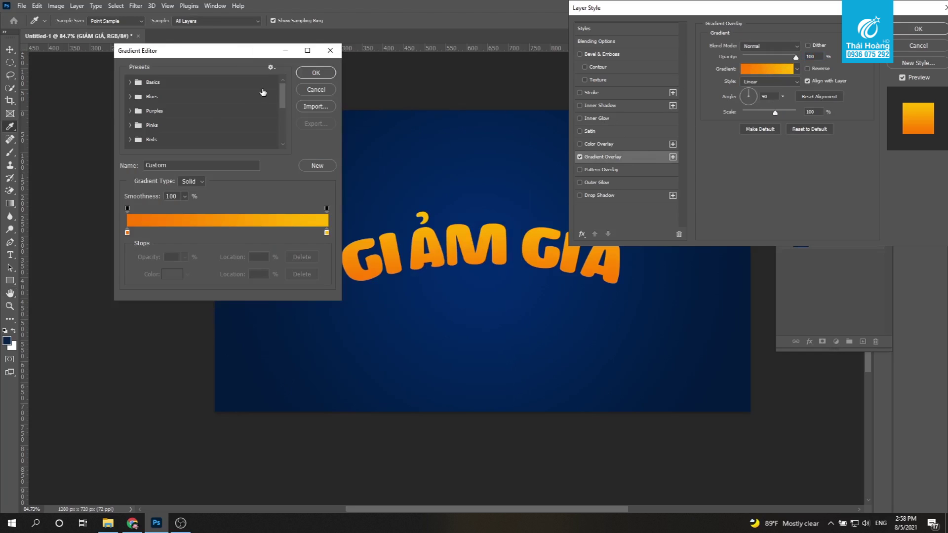
pyautogui.doubleClick(127, 232)
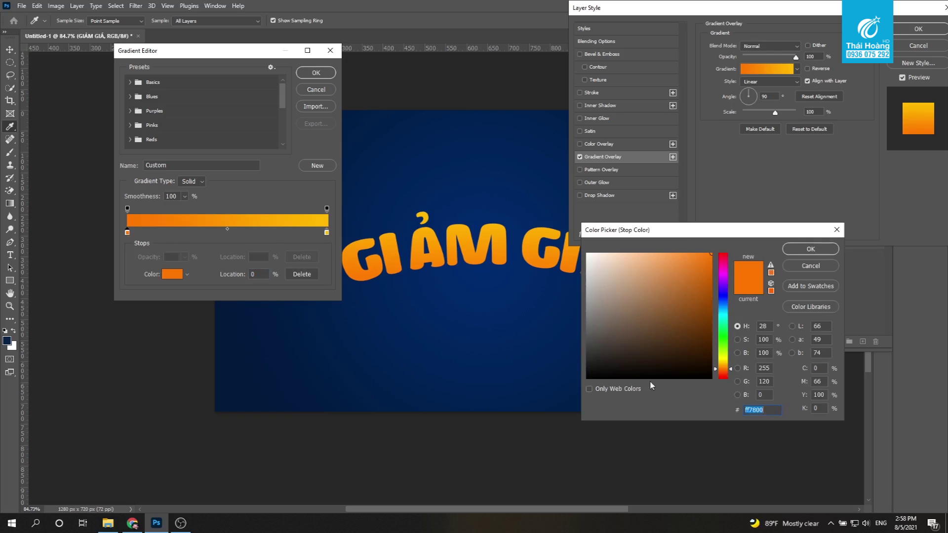
pyautogui.click(803, 251)
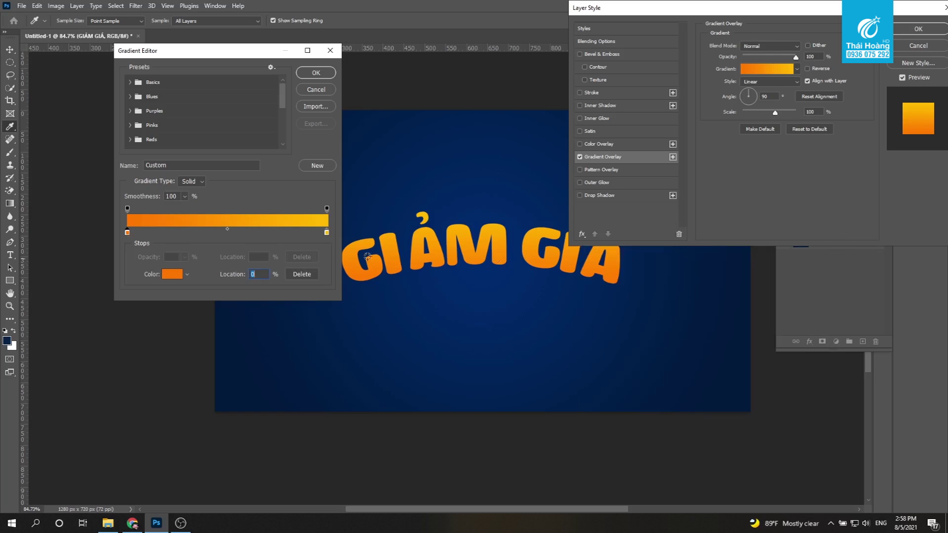
pyautogui.doubleClick(327, 233)
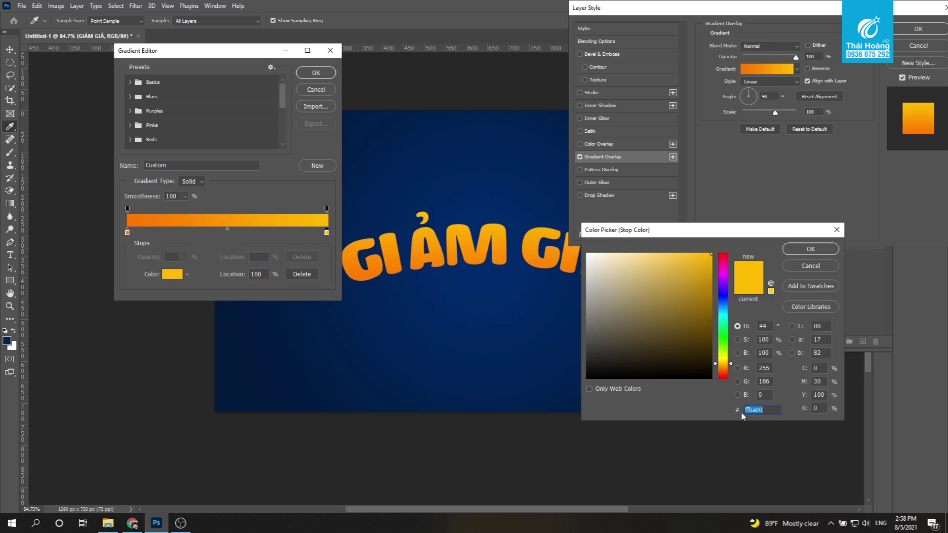
pyautogui.click(809, 250)
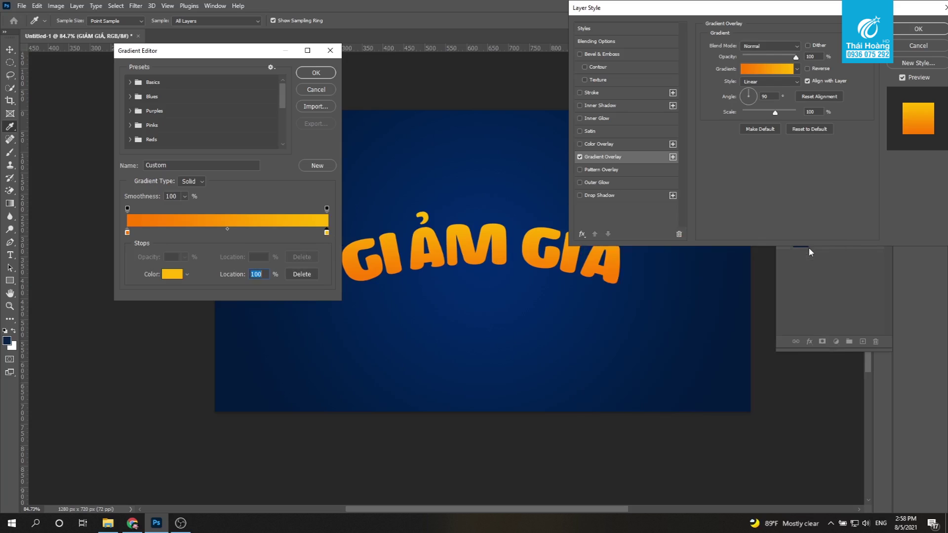
pyautogui.click(316, 74)
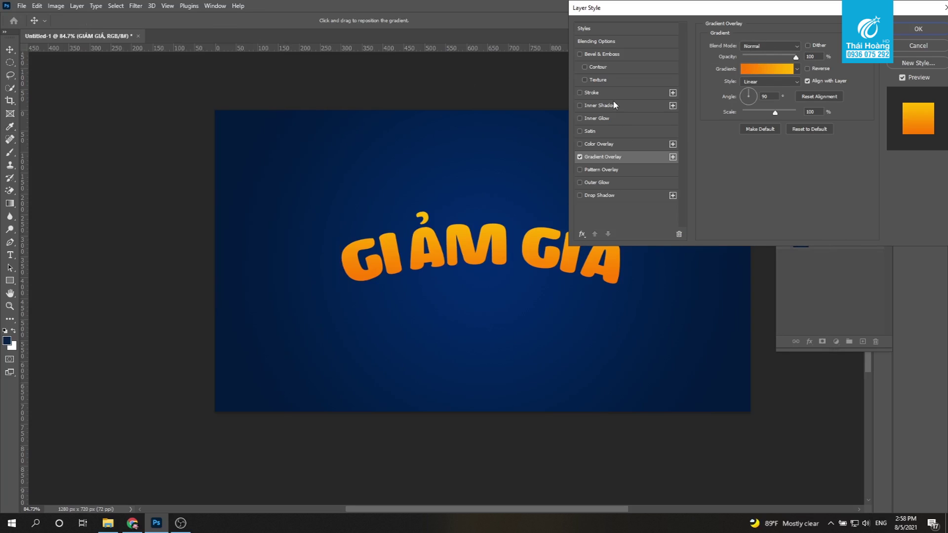
# Step: Set the gradient overlay angle to 90° and switch on the Stroke effect
pyautogui.moveTo(749, 94); pyautogui.dragTo(769, 100)
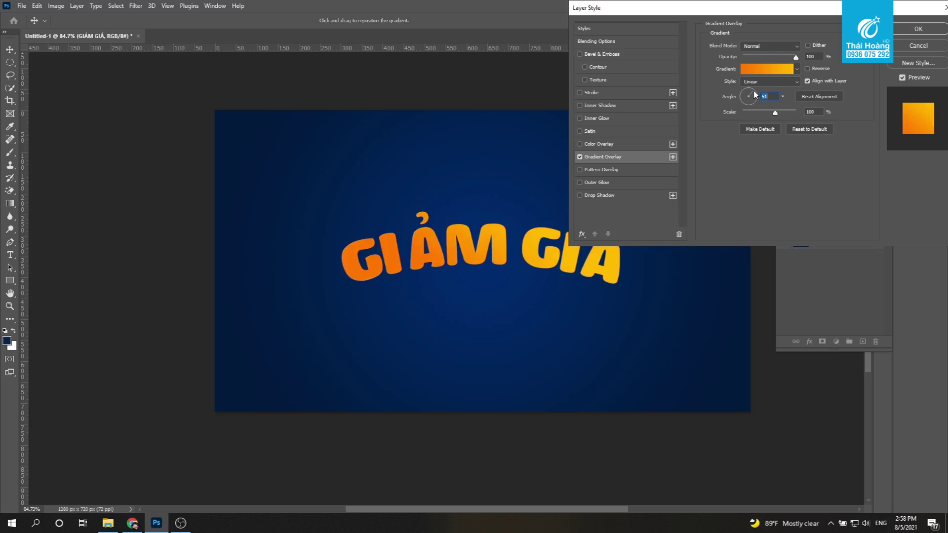
pyautogui.write('90')
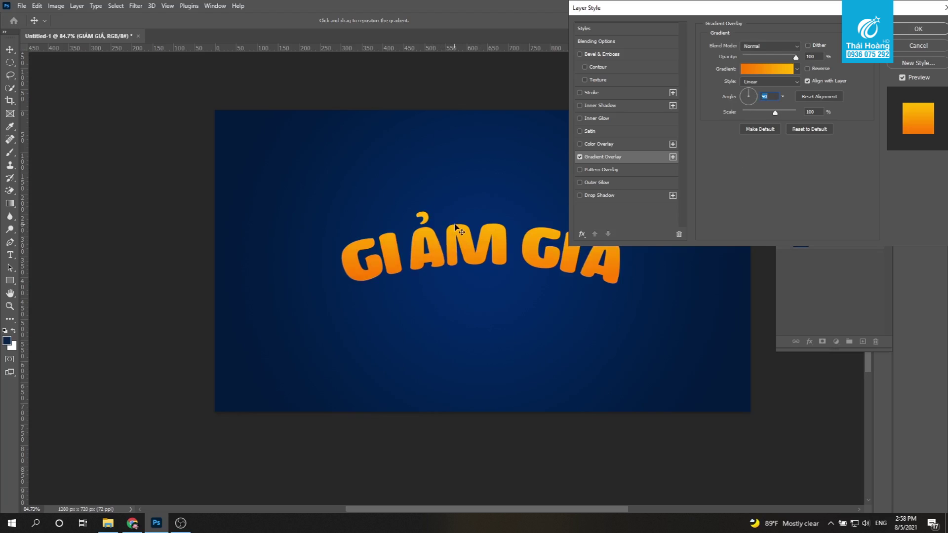
pyautogui.moveTo(641, 7)
pyautogui.mouseDown()
pyautogui.moveTo(668, 37)
pyautogui.moveTo(691, 18)
pyautogui.mouseUp()
pyautogui.click(639, 101)
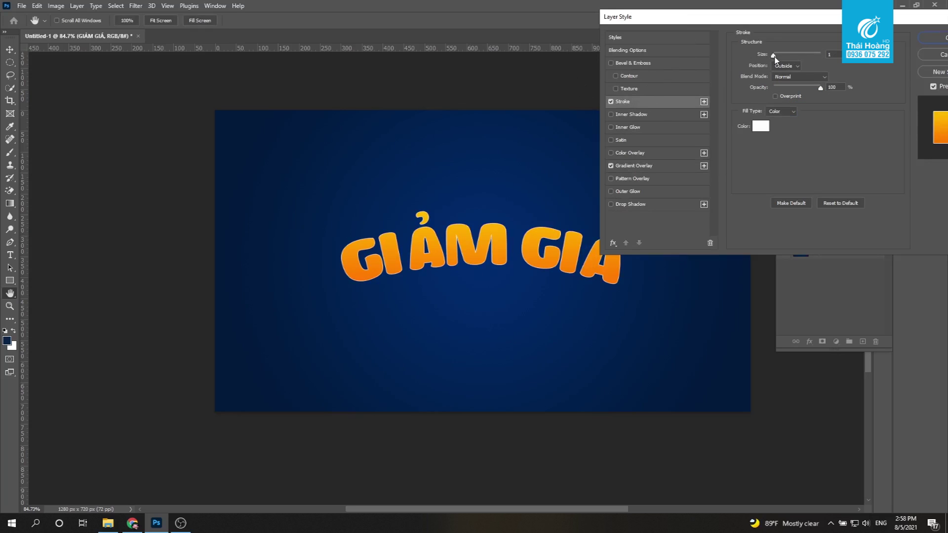
# Step: Make the stroke 7 px and white (ffffff)
pyautogui.moveTo(799, 17); pyautogui.dragTo(202, 5)
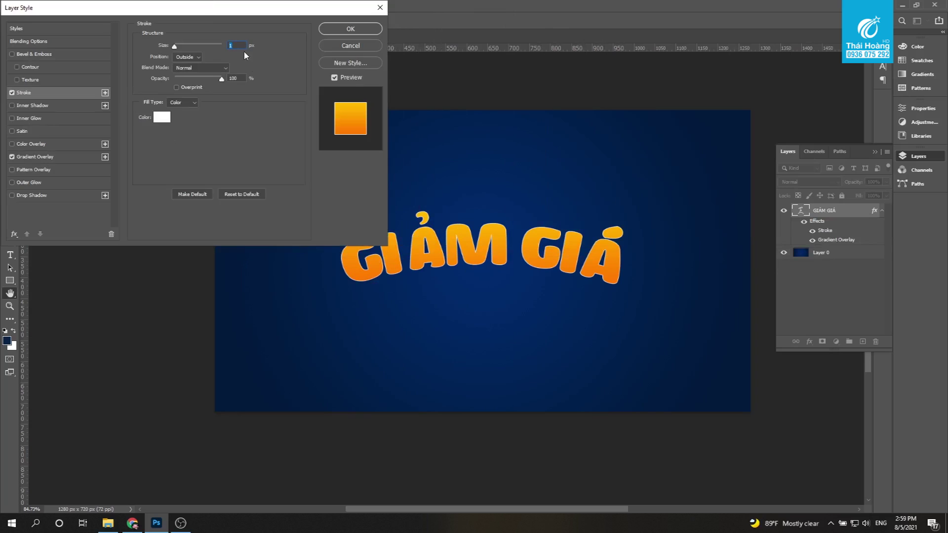
pyautogui.press('Up')
pyautogui.press('Up')
pyautogui.press('Up')
pyautogui.press('Up')
pyautogui.press('Up')
pyautogui.press('Up')
pyautogui.press('Up')
pyautogui.press('Up')
pyautogui.press('Down')
pyautogui.press('Down')
pyautogui.press('Down')
pyautogui.press('Up')
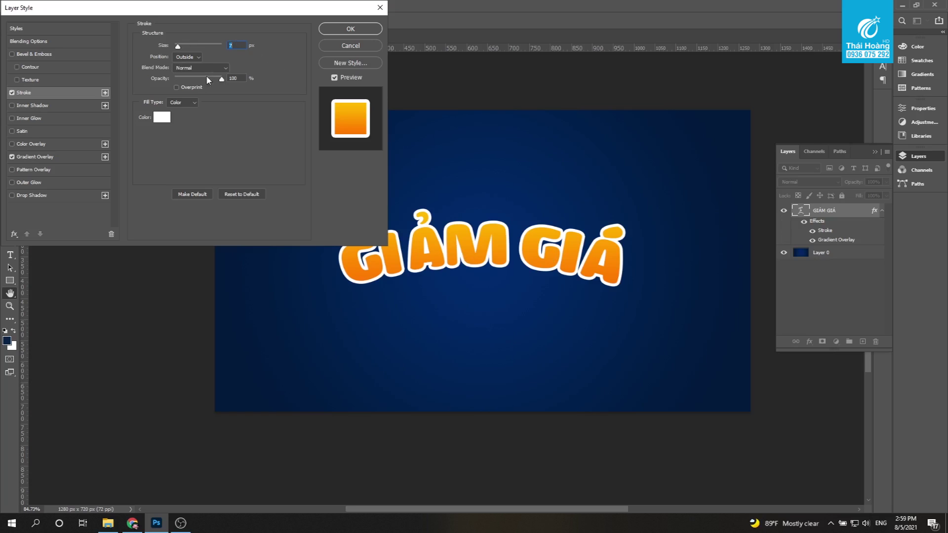
pyautogui.click(162, 117)
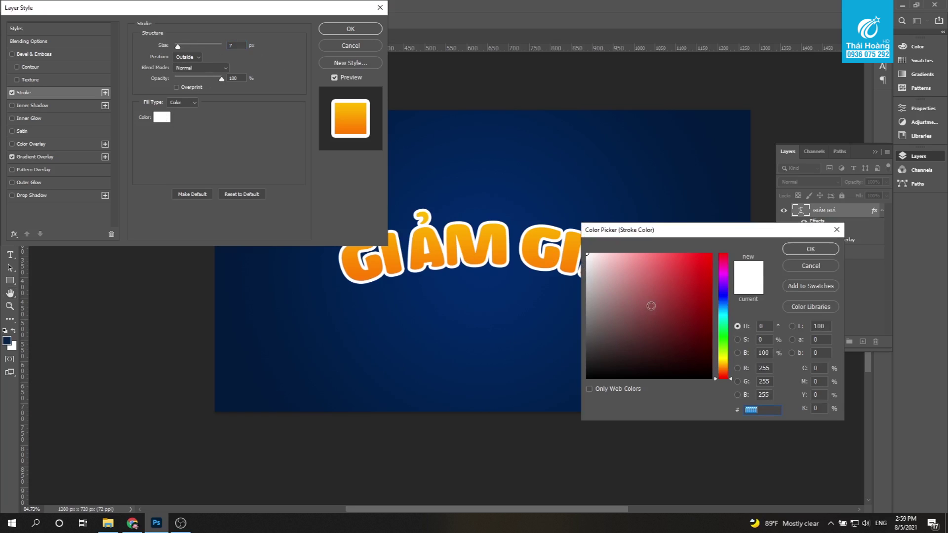
pyautogui.write('ff0000')
pyautogui.write('ffffff')
pyautogui.click(818, 252)
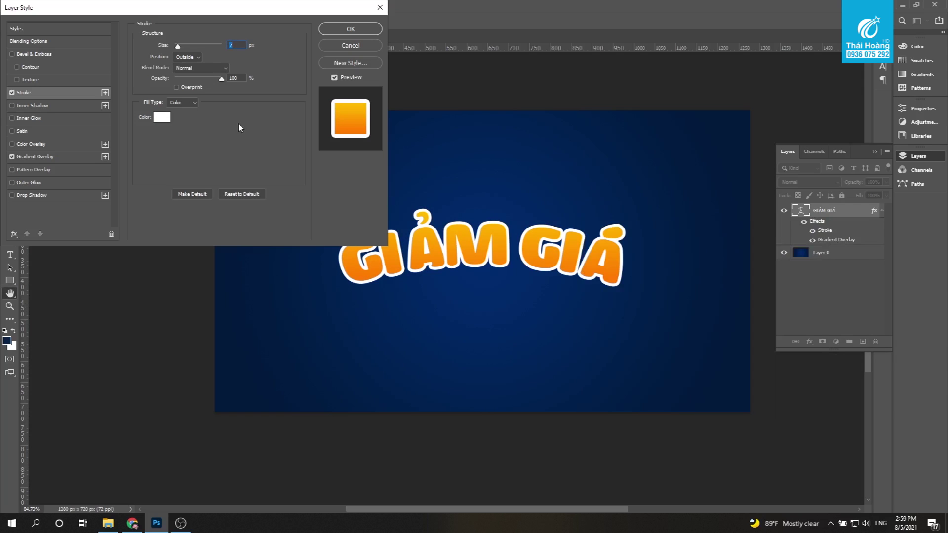
# Step: Keep the stroke blend mode at Normal and try the Inside stroke position
pyautogui.click(193, 68)
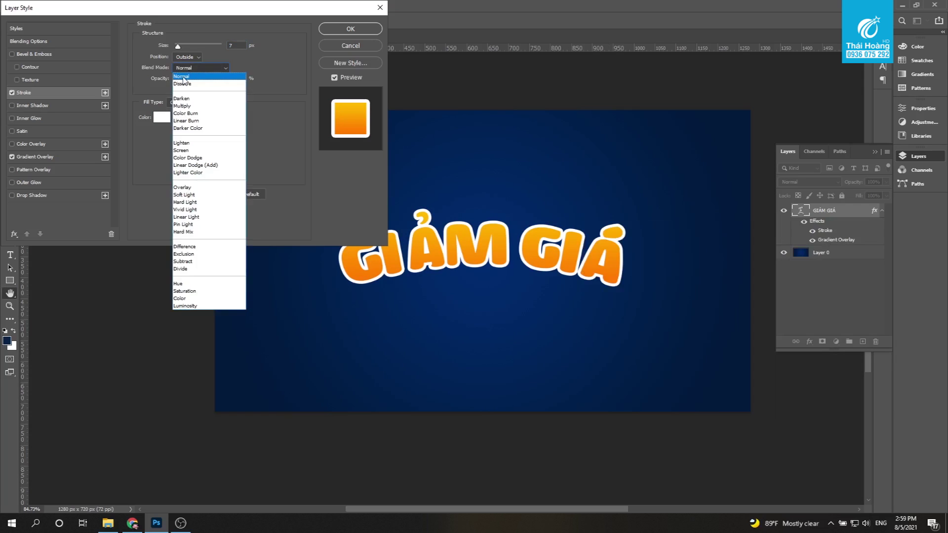
pyautogui.click(183, 78)
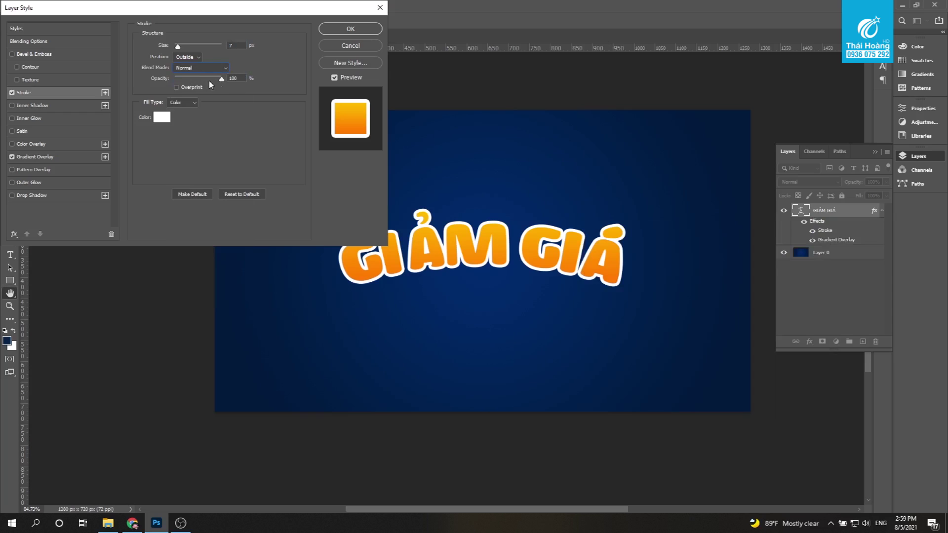
pyautogui.click(245, 59)
pyautogui.click(196, 57)
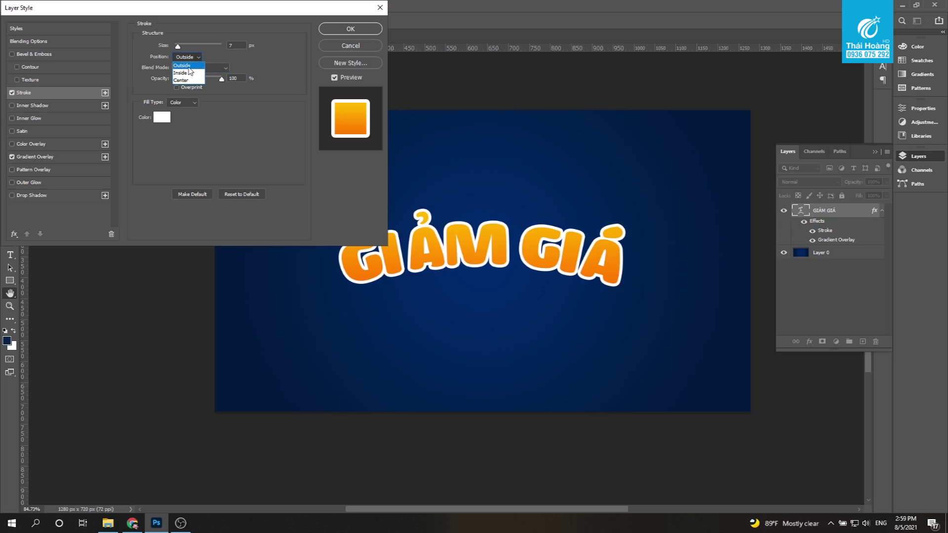
pyautogui.click(190, 67)
pyautogui.click(186, 73)
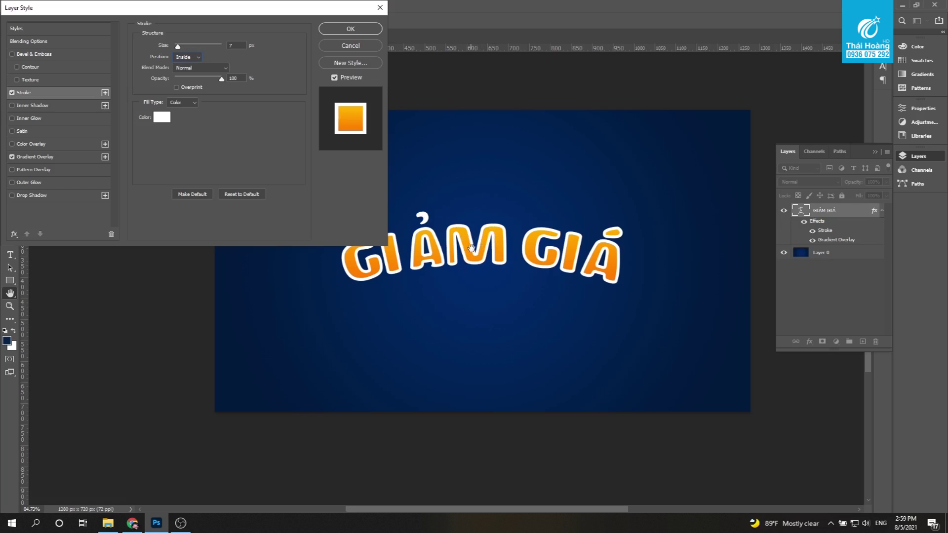
pyautogui.click(195, 68)
# Step: Try a Center stroke, return it to Outside, and enable Bevel & Emboss
pyautogui.click(190, 58)
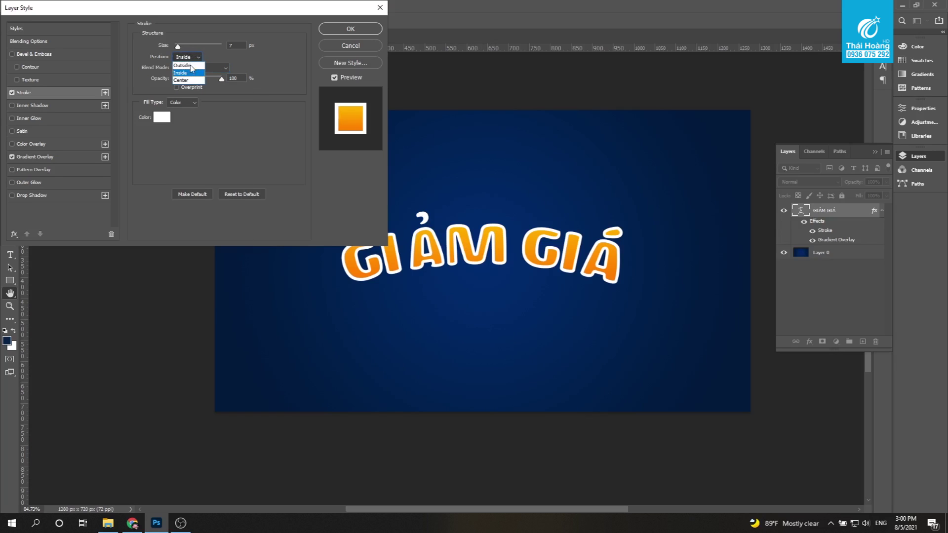
pyautogui.click(189, 79)
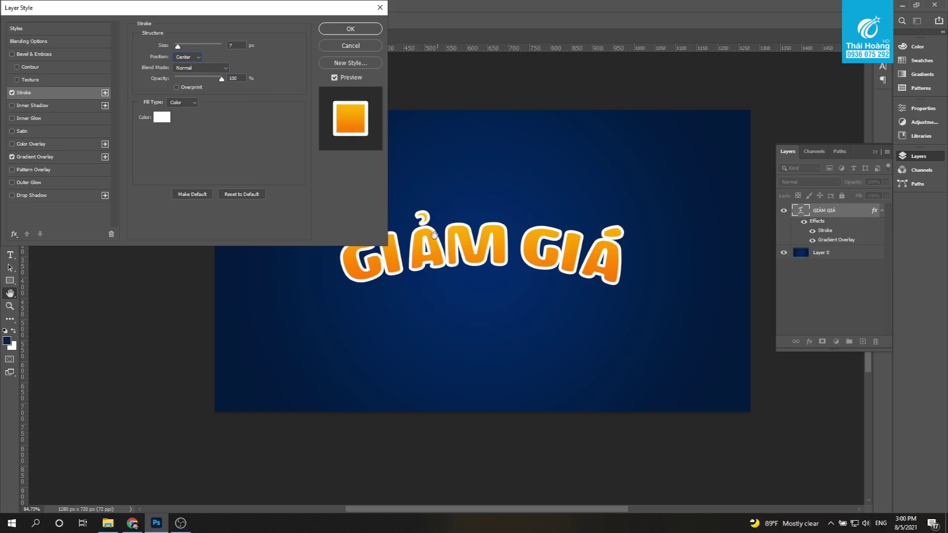
pyautogui.click(194, 58)
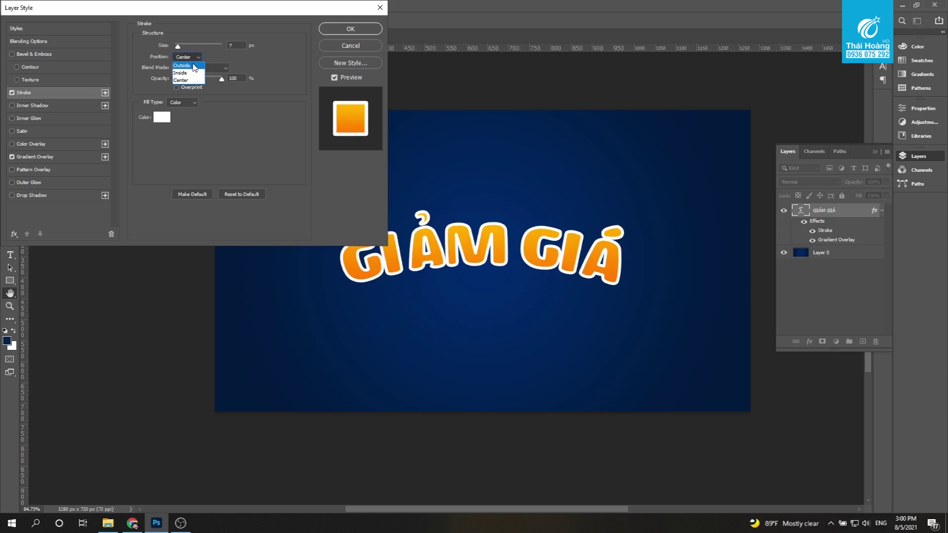
pyautogui.click(190, 63)
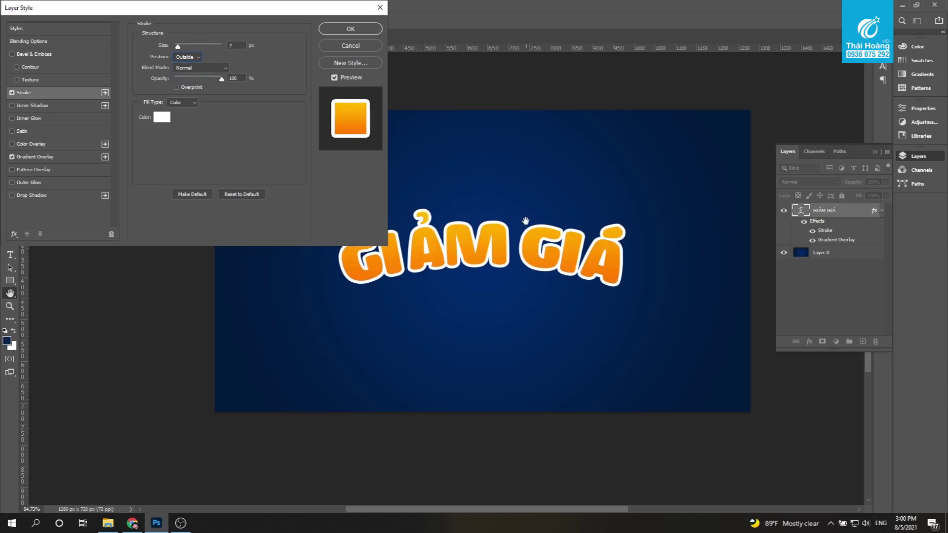
pyautogui.click(185, 58)
pyautogui.click(188, 66)
pyautogui.click(62, 55)
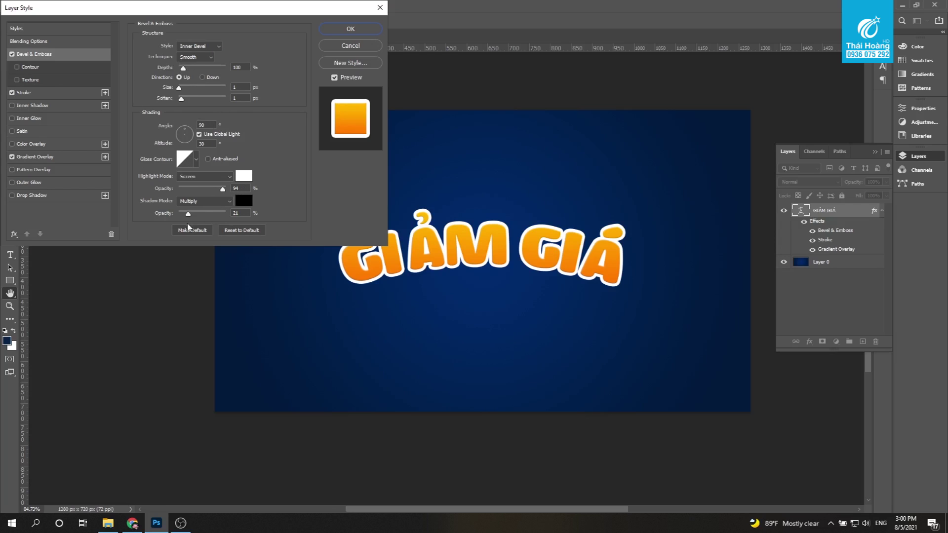
# Step: Raise the bevel shadow opacity and set highlight and shadow modes to Normal
pyautogui.moveTo(188, 213); pyautogui.dragTo(228, 213)
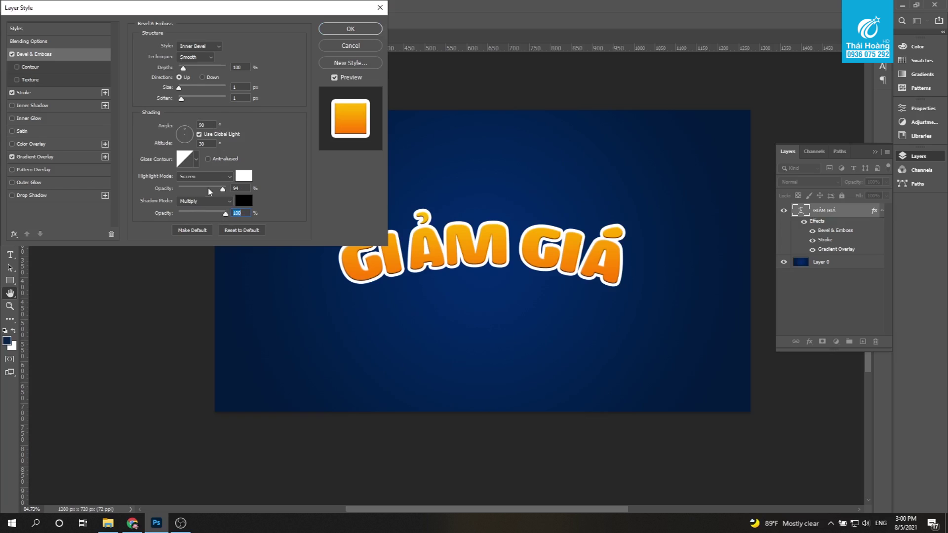
pyautogui.click(195, 176)
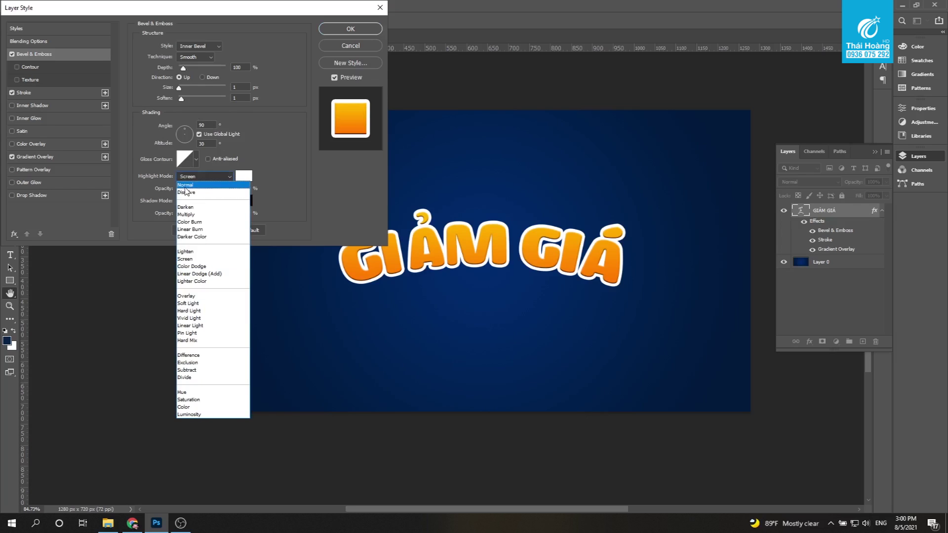
pyautogui.click(184, 185)
pyautogui.click(205, 200)
pyautogui.click(188, 209)
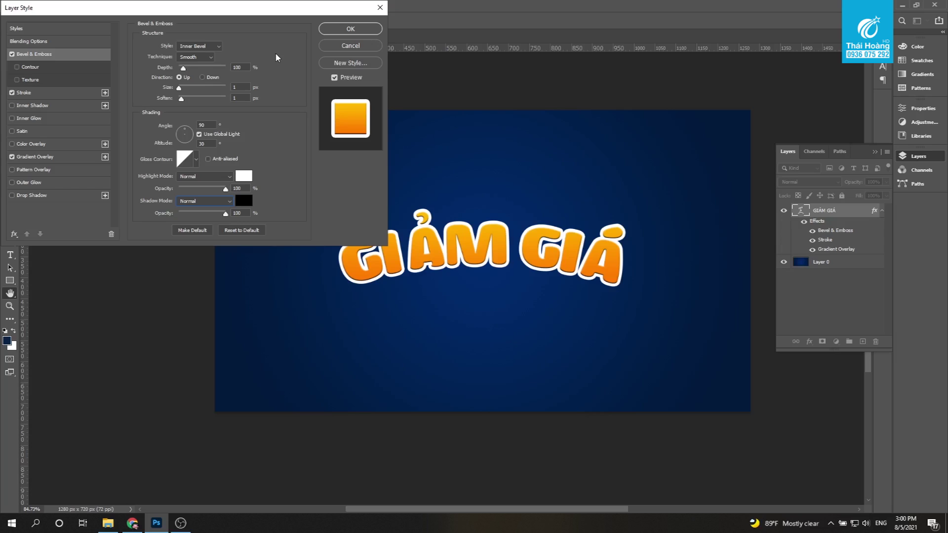
# Step: Use Inner Bevel style with Smooth technique at 6 px size
pyautogui.click(213, 48)
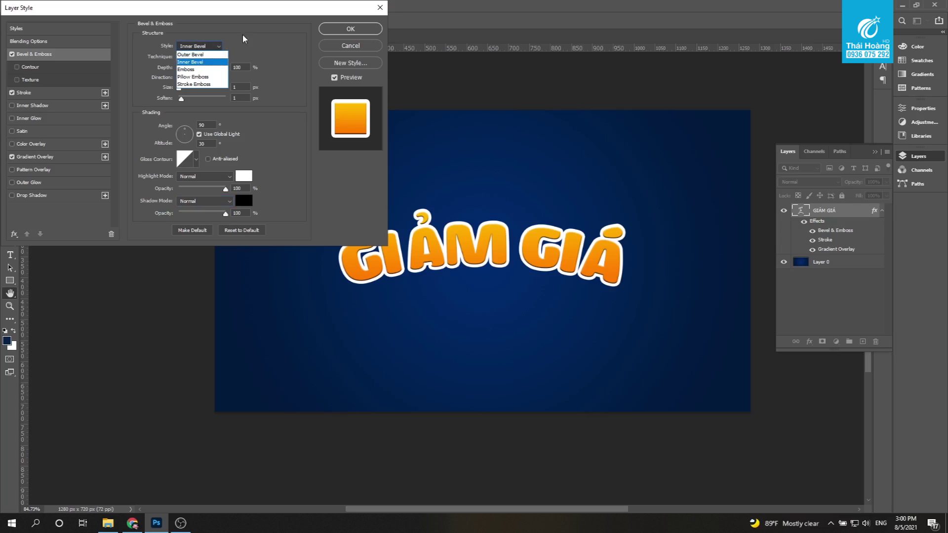
pyautogui.click(210, 62)
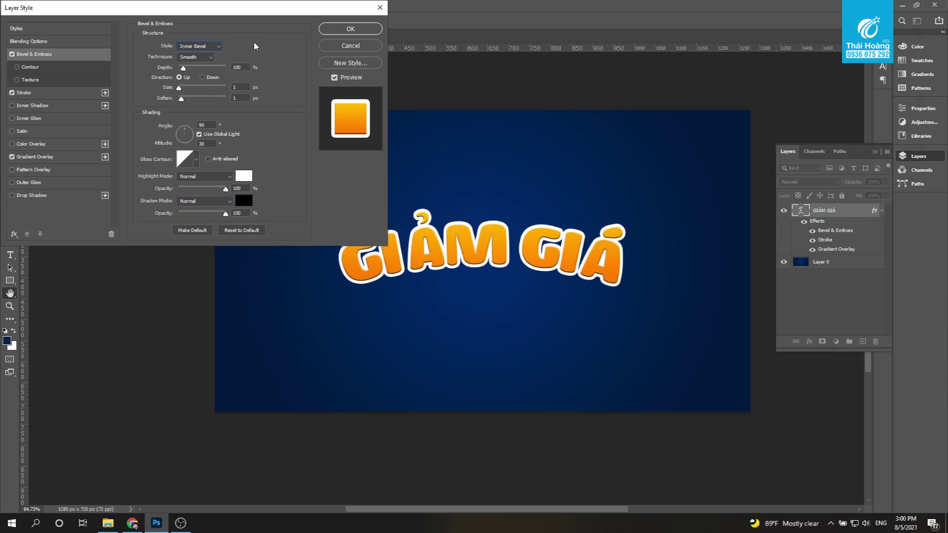
pyautogui.click(207, 59)
pyautogui.click(199, 63)
pyautogui.moveTo(182, 89); pyautogui.dragTo(184, 89)
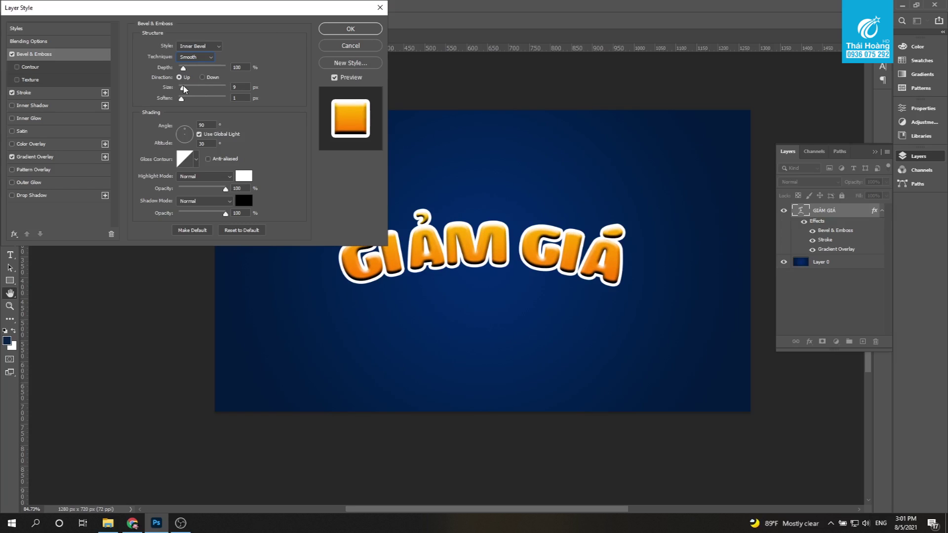
pyautogui.moveTo(184, 89); pyautogui.dragTo(181, 89)
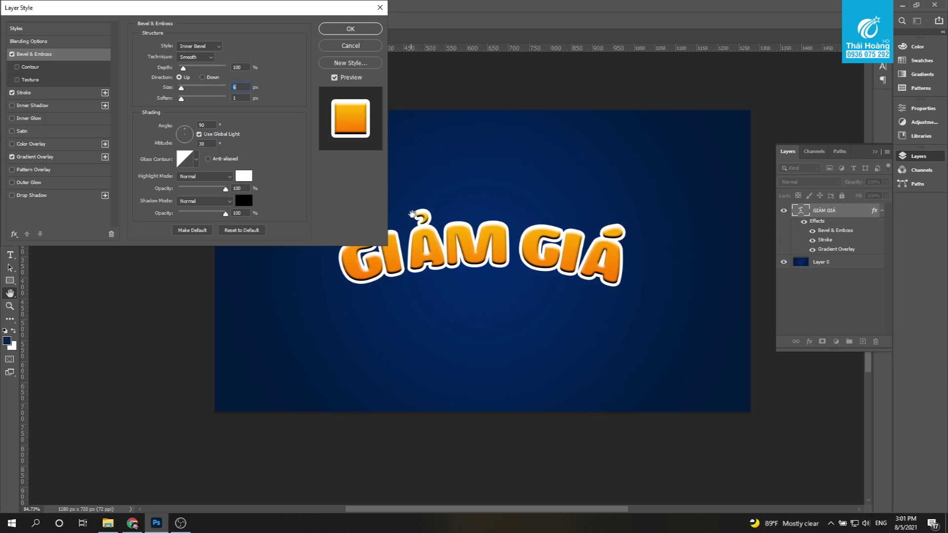
# Step: Try a red bevel highlight colour, then settle on white
pyautogui.click(244, 176)
pyautogui.click(714, 262)
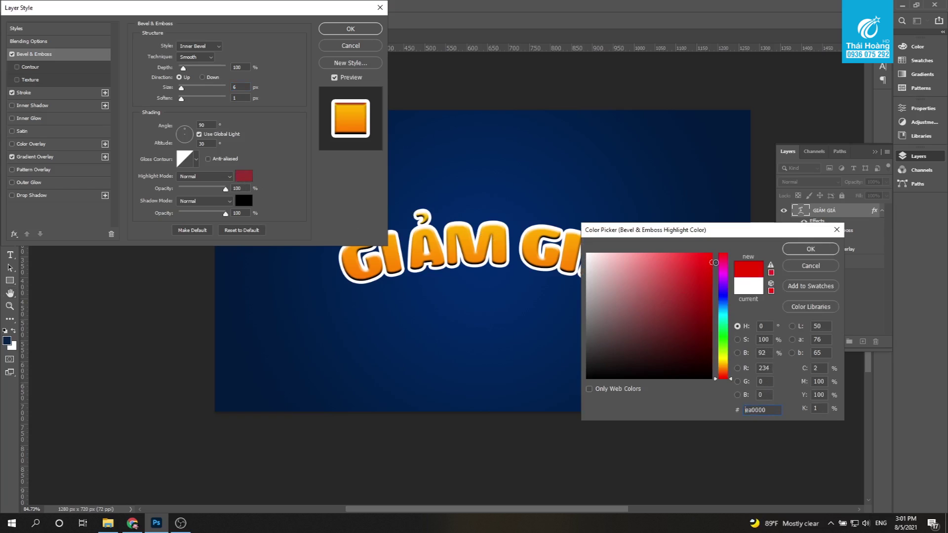
pyautogui.click(809, 249)
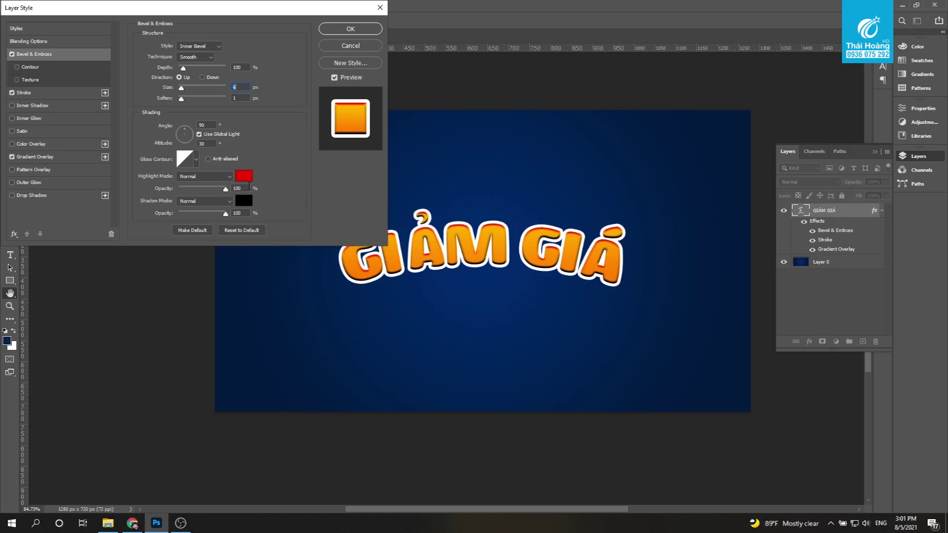
pyautogui.click(243, 175)
pyautogui.click(587, 254)
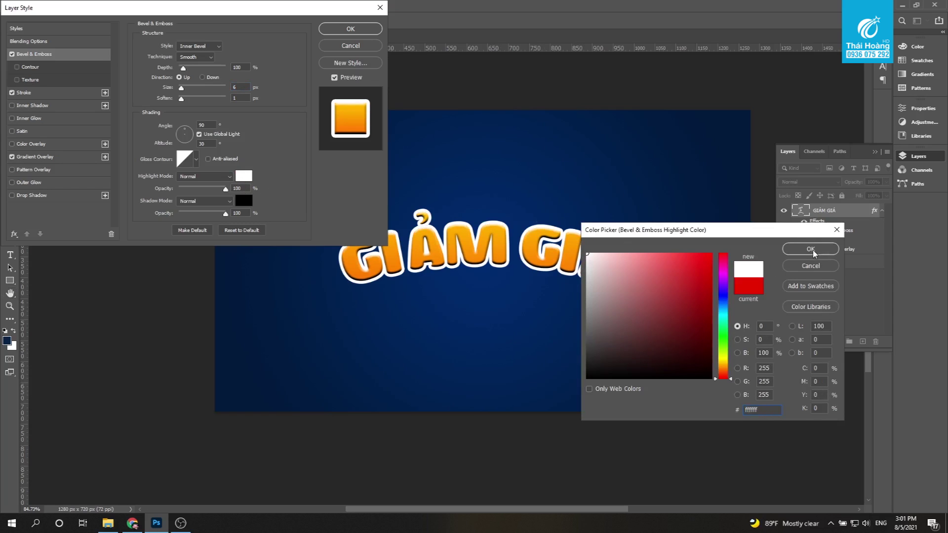
pyautogui.click(810, 249)
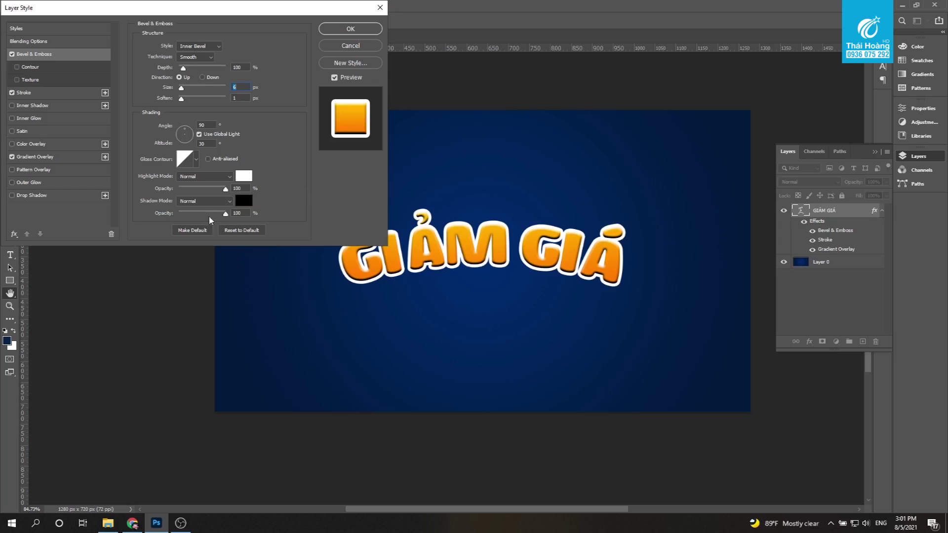
# Step: Tune the bevel shadow opacity to 52%, keeping highlight opacity at 100%
pyautogui.moveTo(224, 215); pyautogui.dragTo(219, 215)
pyautogui.moveTo(221, 215); pyautogui.dragTo(194, 217)
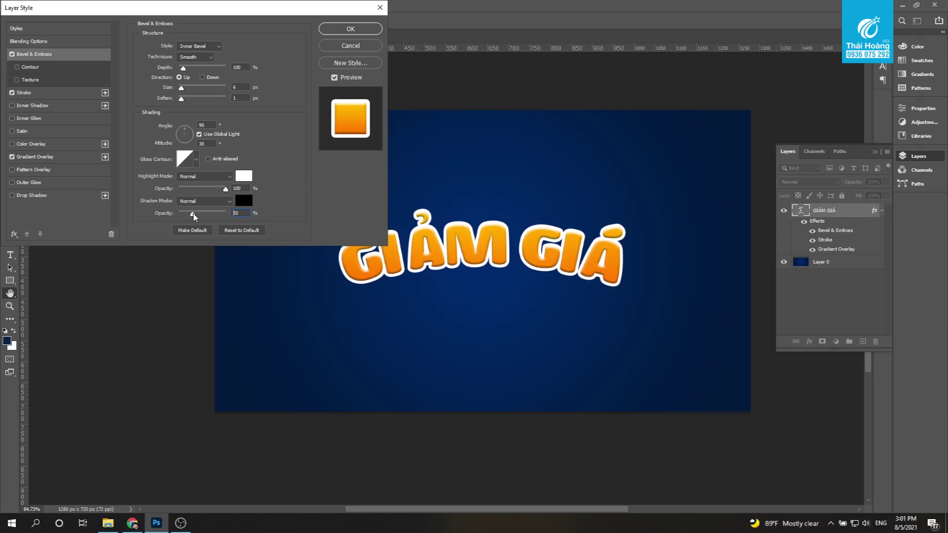
pyautogui.moveTo(193, 217); pyautogui.dragTo(179, 216)
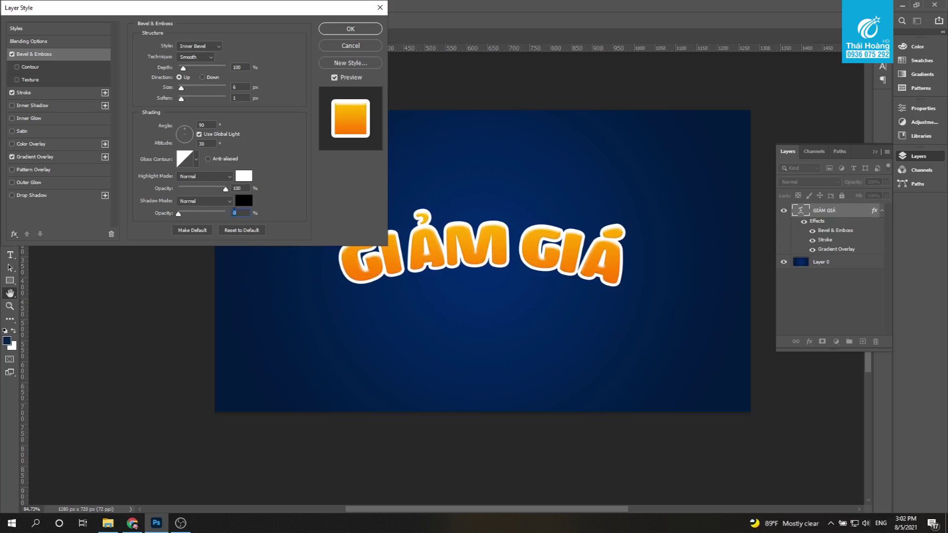
pyautogui.moveTo(179, 215); pyautogui.dragTo(208, 217)
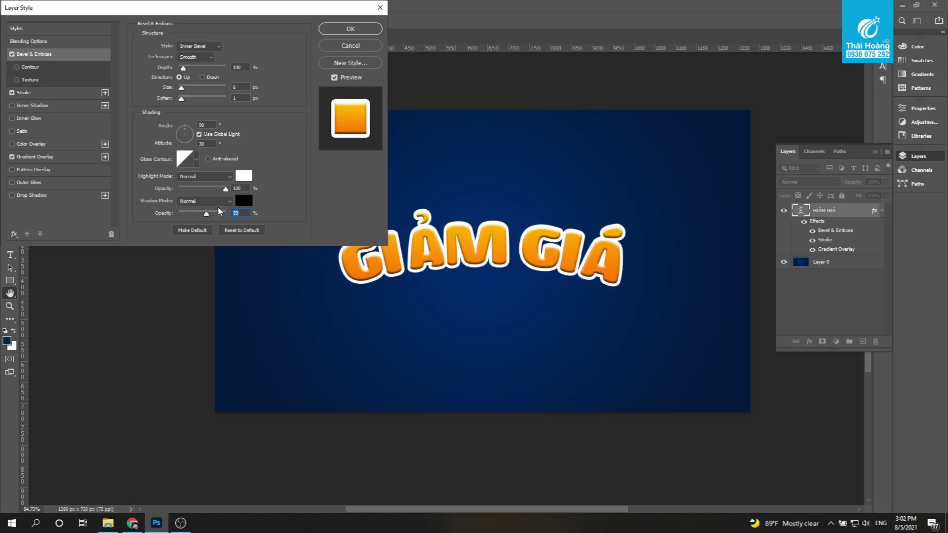
pyautogui.moveTo(209, 216)
pyautogui.mouseDown()
pyautogui.moveTo(245, 216)
pyautogui.moveTo(197, 218)
pyautogui.moveTo(206, 220)
pyautogui.mouseUp()
pyautogui.moveTo(225, 191); pyautogui.dragTo(251, 190)
# Step: Set the bevel shadow blend mode to Multiply
pyautogui.click(206, 201)
pyautogui.click(302, 189)
pyautogui.click(206, 200)
pyautogui.click(199, 239)
pyautogui.click(209, 176)
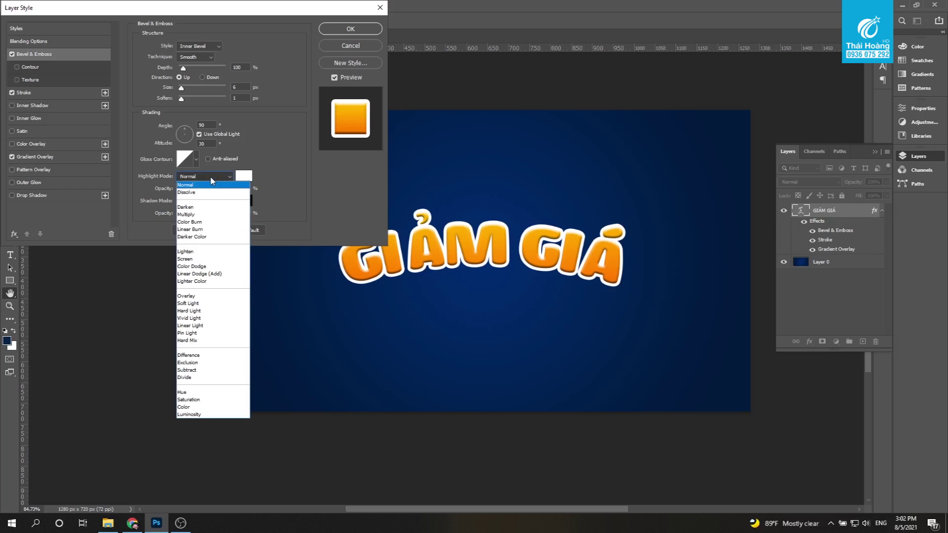
# Step: Set the bevel highlight blend mode to Overlay and lower its opacity to 80%
pyautogui.click(194, 297)
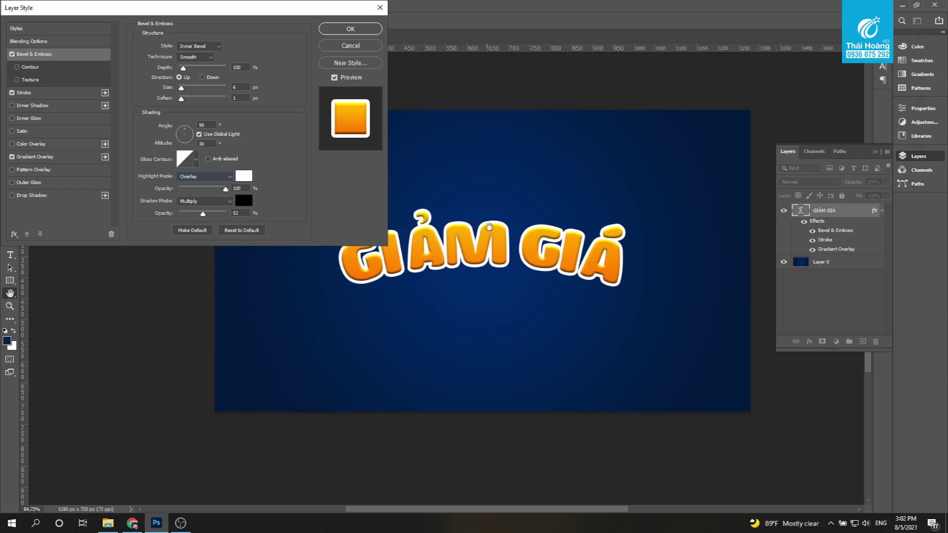
pyautogui.click(211, 177)
pyautogui.click(197, 176)
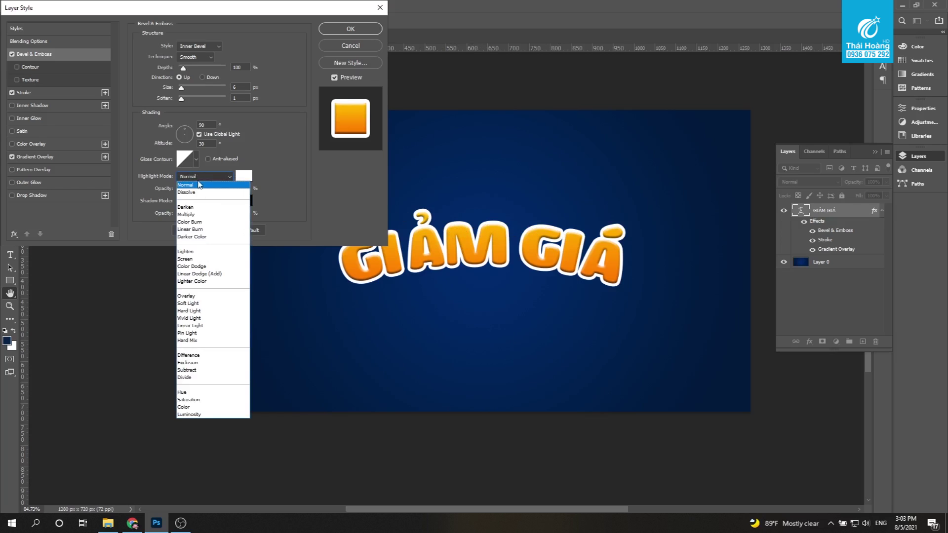
pyautogui.click(187, 296)
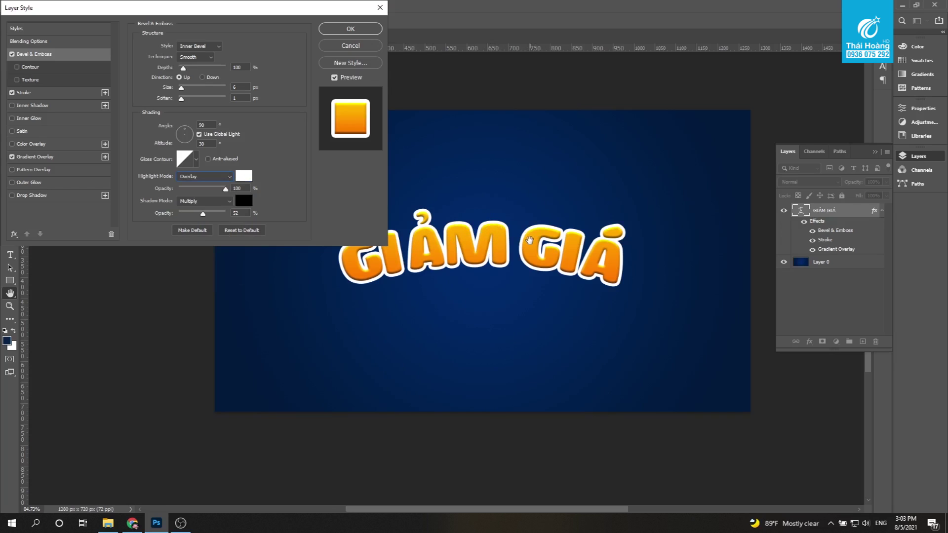
pyautogui.click(210, 177)
pyautogui.click(209, 178)
pyautogui.click(212, 281)
pyautogui.moveTo(226, 189)
pyautogui.mouseDown()
pyautogui.moveTo(208, 189)
pyautogui.moveTo(216, 193)
pyautogui.mouseUp()
# Step: Raise the bevel size to 9 px, soften it by 6 px and drag the depth to 32%
pyautogui.moveTo(182, 89); pyautogui.dragTo(184, 91)
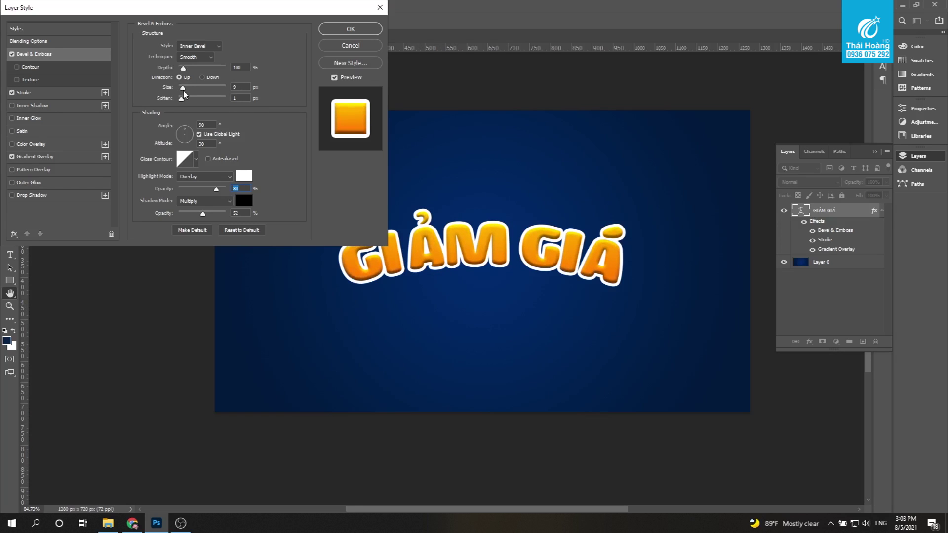
pyautogui.click(183, 91)
pyautogui.moveTo(182, 101); pyautogui.dragTo(226, 97)
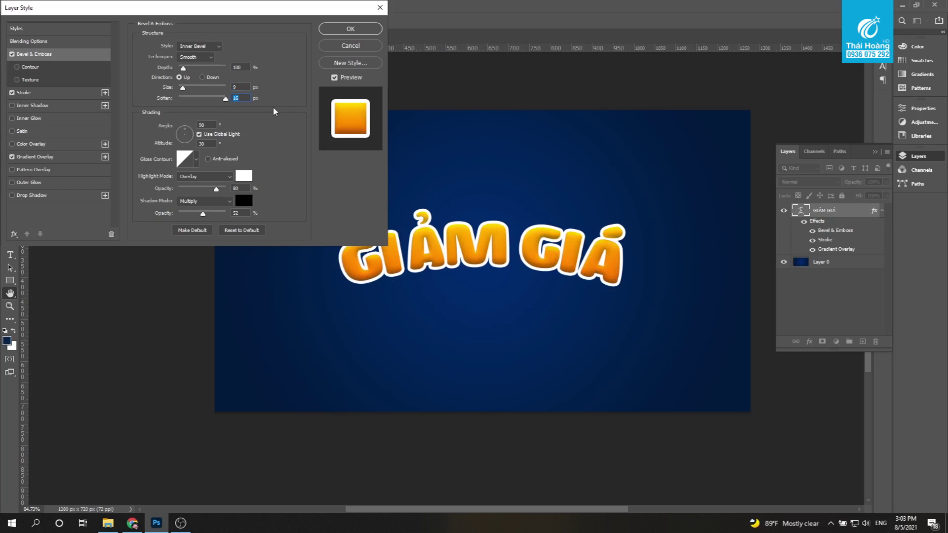
pyautogui.moveTo(225, 100); pyautogui.dragTo(177, 106)
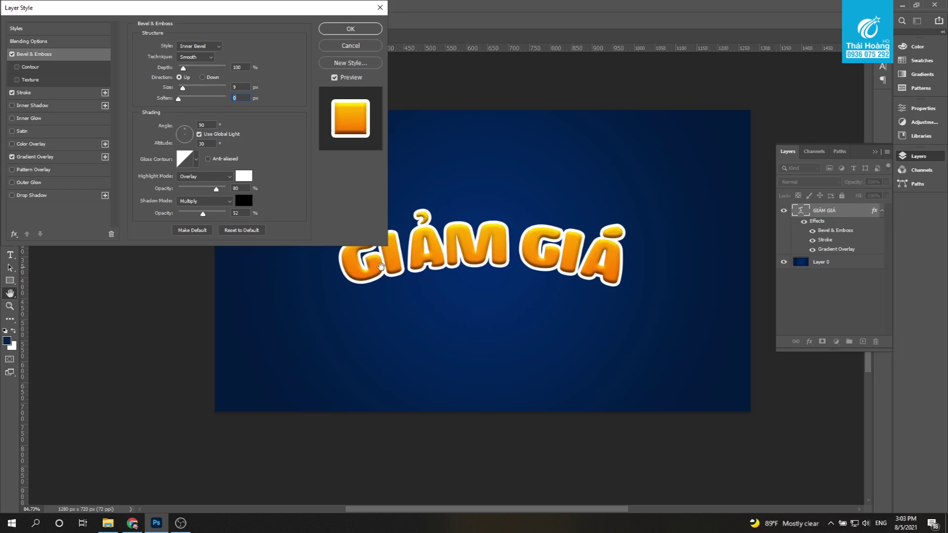
pyautogui.moveTo(179, 102); pyautogui.dragTo(197, 102)
pyautogui.moveTo(184, 69)
pyautogui.mouseDown()
pyautogui.moveTo(215, 75)
pyautogui.moveTo(182, 74)
pyautogui.mouseUp()
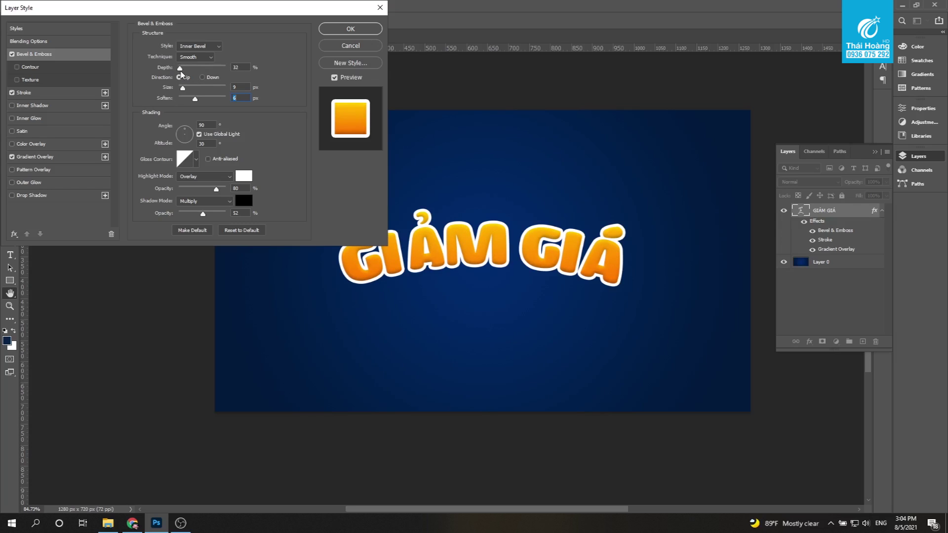
# Step: Adjust the bevel depth and set the lighting angle to 90° with 26° altitude
pyautogui.moveTo(181, 74); pyautogui.dragTo(183, 74)
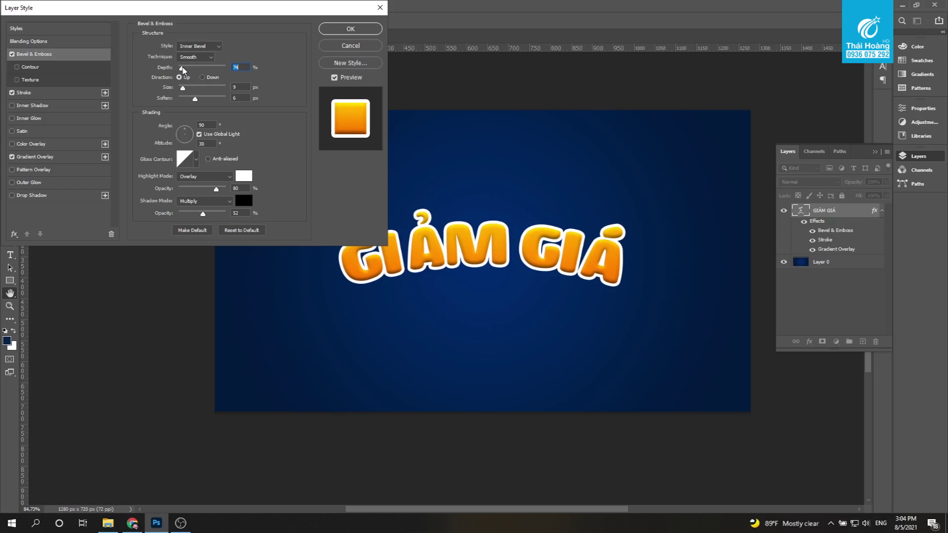
pyautogui.moveTo(183, 69); pyautogui.dragTo(183, 70)
pyautogui.moveTo(182, 71); pyautogui.dragTo(180, 70)
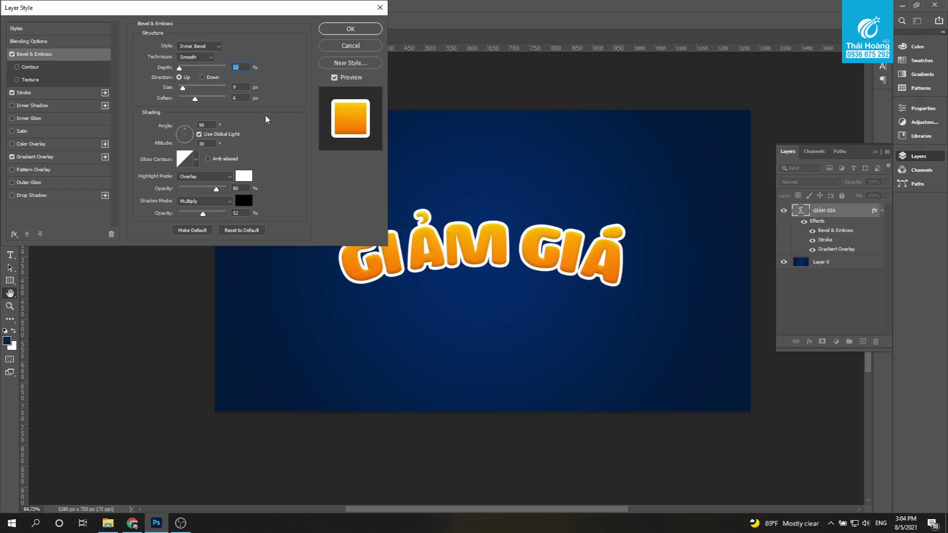
pyautogui.moveTo(193, 138); pyautogui.dragTo(188, 131)
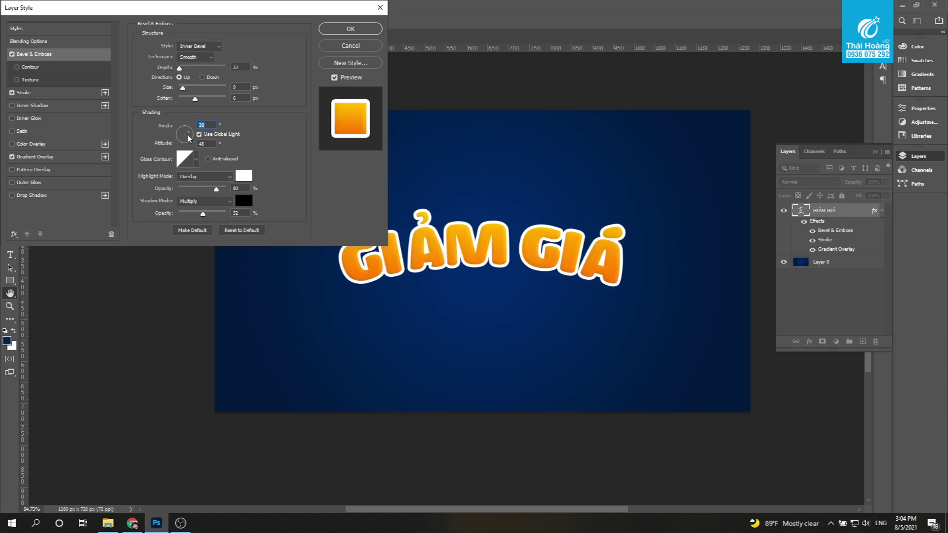
pyautogui.moveTo(190, 139)
pyautogui.mouseDown()
pyautogui.moveTo(186, 132)
pyautogui.moveTo(242, 159)
pyautogui.mouseUp()
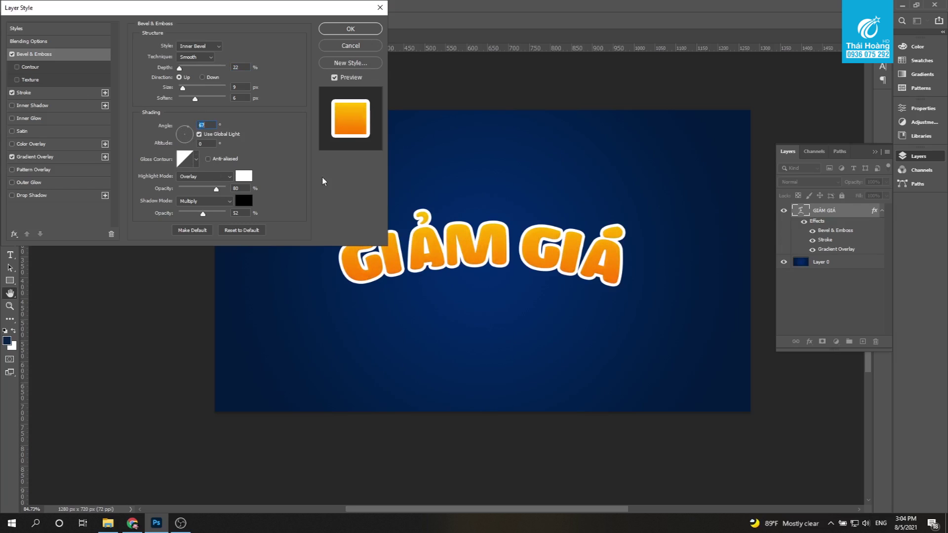
pyautogui.moveTo(189, 138); pyautogui.dragTo(181, 151)
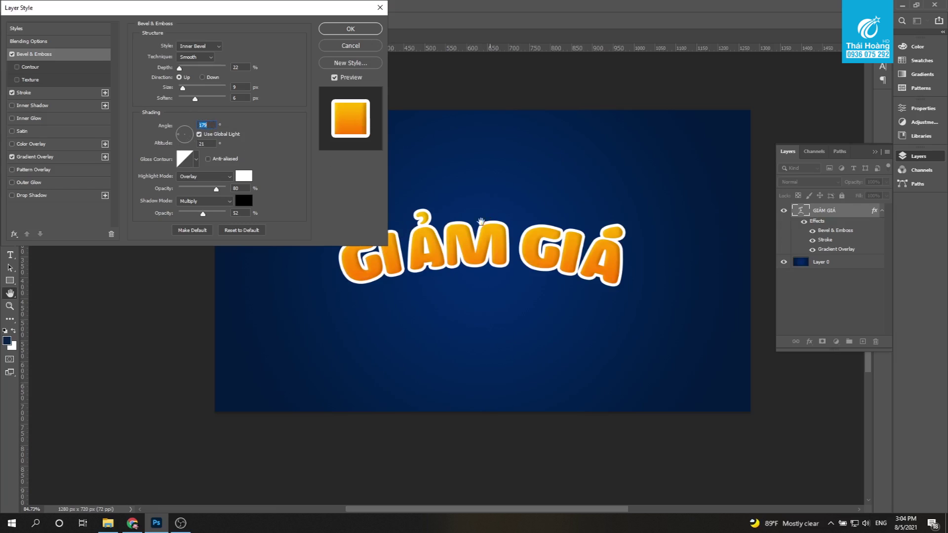
pyautogui.click(183, 130)
pyautogui.write('90')
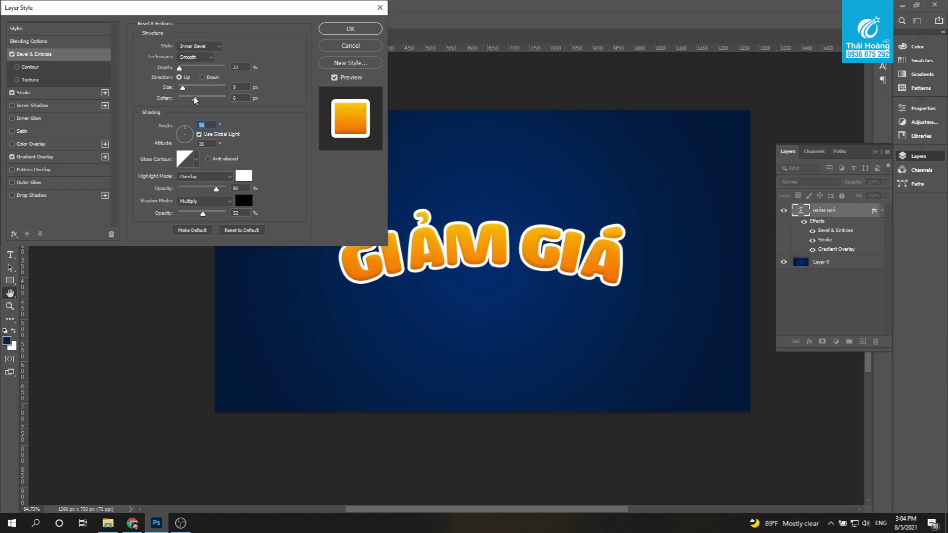
# Step: Soften the bevel slightly, deepen it to 74% and lower the shadow opacity to 35%
pyautogui.moveTo(194, 101); pyautogui.dragTo(196, 102)
pyautogui.moveTo(180, 68); pyautogui.dragTo(183, 73)
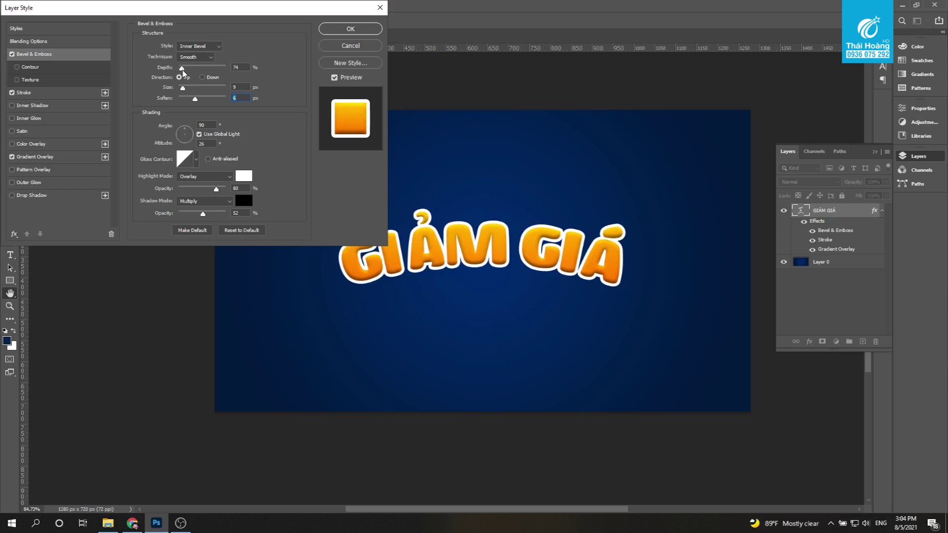
pyautogui.moveTo(202, 215); pyautogui.dragTo(195, 218)
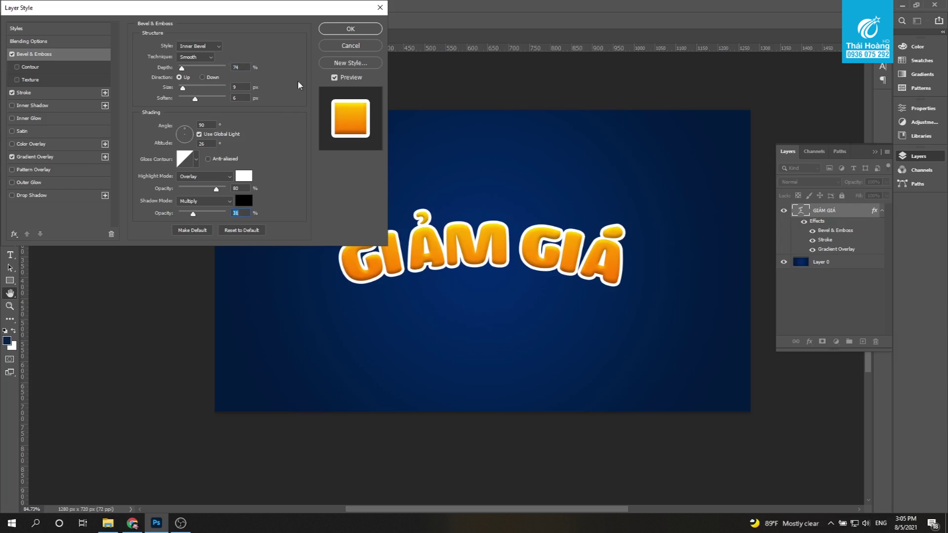
# Step: Enable a black Drop Shadow on the text at 100% opacity
pyautogui.click(53, 196)
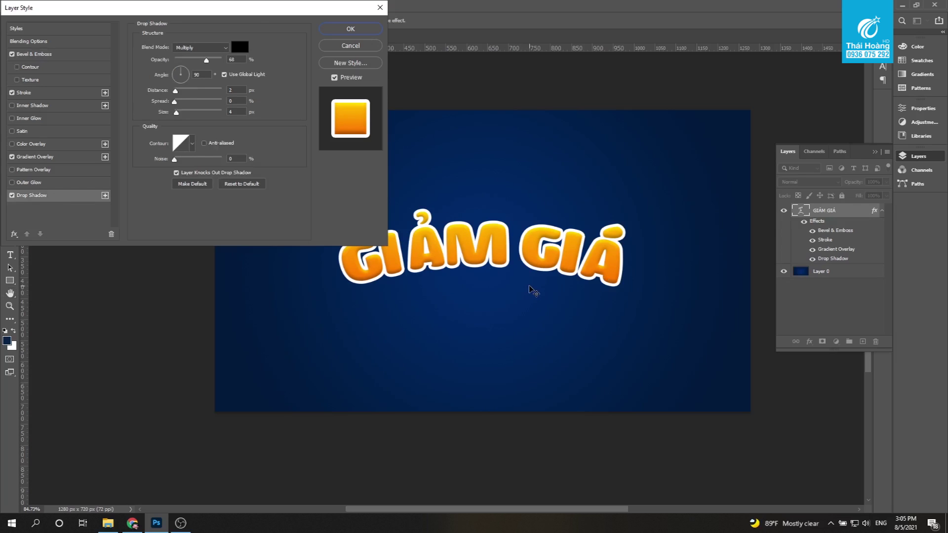
pyautogui.click(203, 48)
pyautogui.click(241, 47)
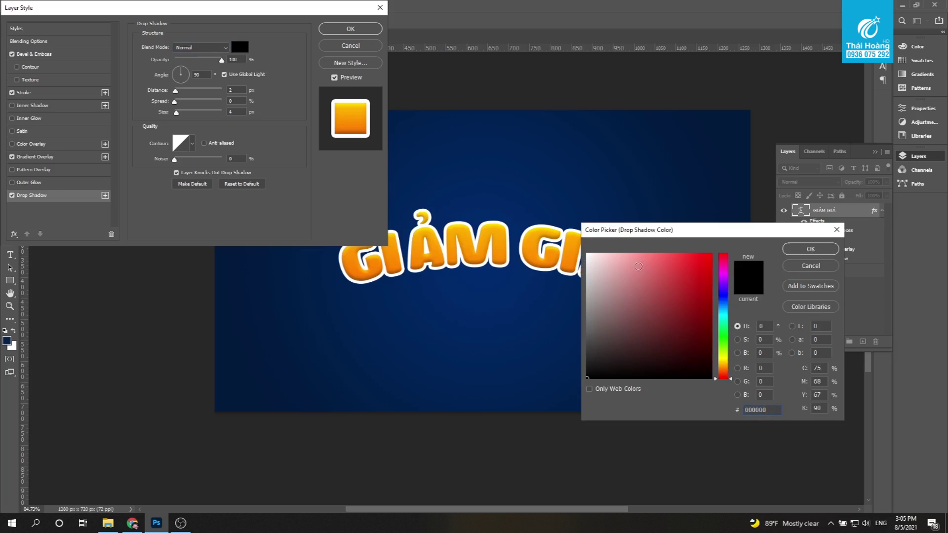
pyautogui.click(810, 249)
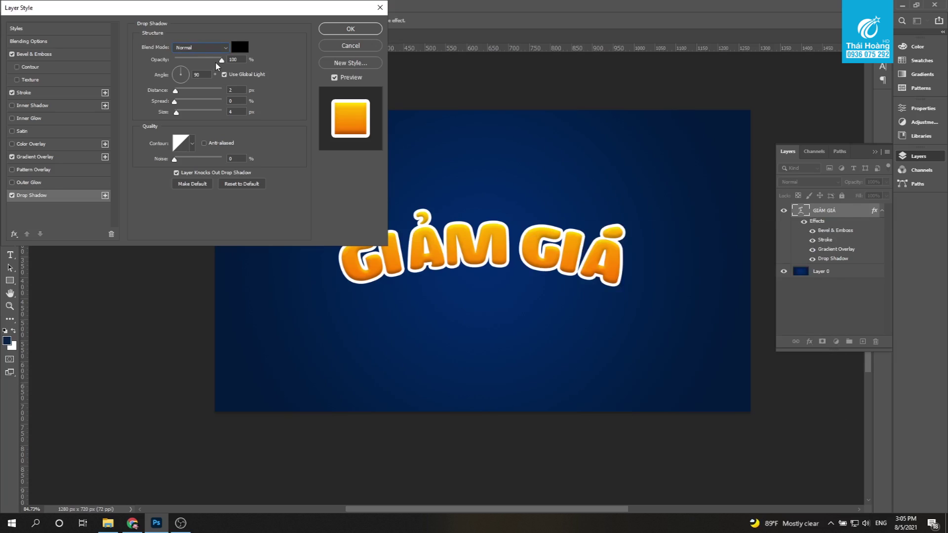
pyautogui.moveTo(221, 62); pyautogui.dragTo(251, 61)
# Step: Set the drop shadow distance to 10 px and size to 18 px
pyautogui.moveTo(175, 91); pyautogui.dragTo(218, 91)
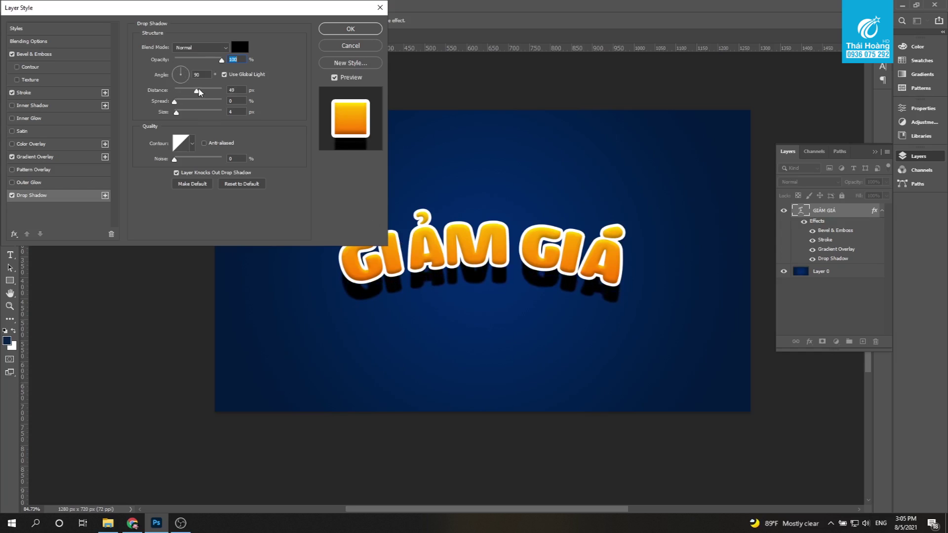
pyautogui.moveTo(218, 90)
pyautogui.mouseDown()
pyautogui.moveTo(188, 91)
pyautogui.moveTo(183, 119)
pyautogui.mouseUp()
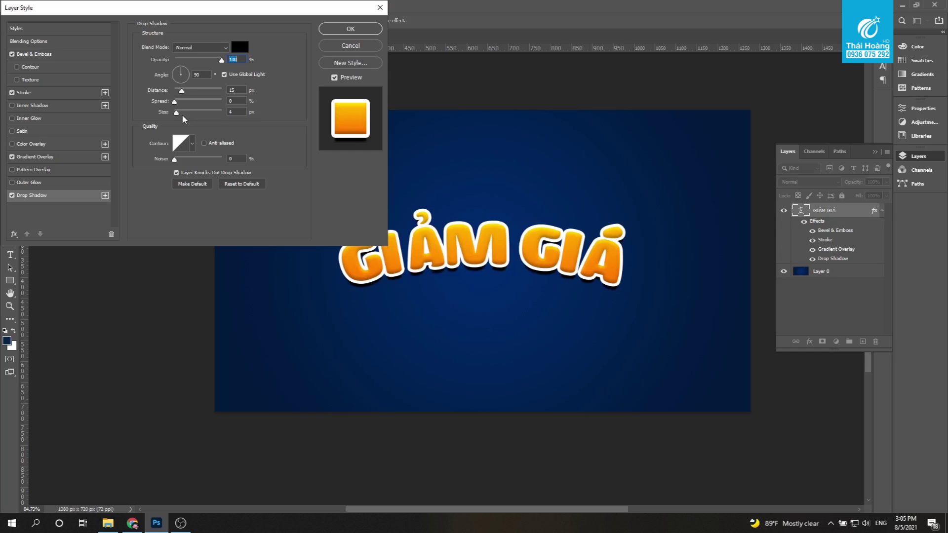
pyautogui.moveTo(182, 118); pyautogui.dragTo(184, 118)
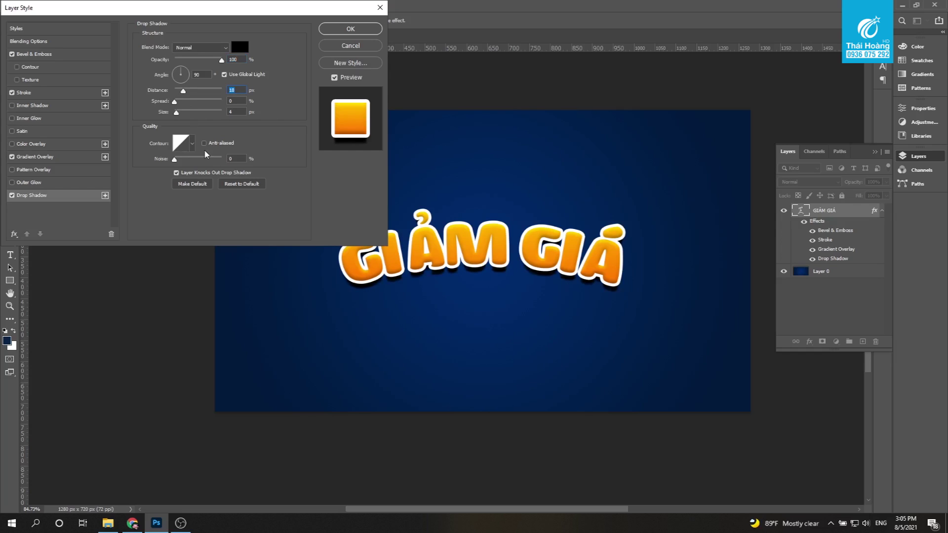
pyautogui.moveTo(177, 116)
pyautogui.mouseDown()
pyautogui.moveTo(210, 113)
pyautogui.moveTo(180, 114)
pyautogui.mouseUp()
pyautogui.click(182, 114)
pyautogui.moveTo(182, 94); pyautogui.dragTo(181, 96)
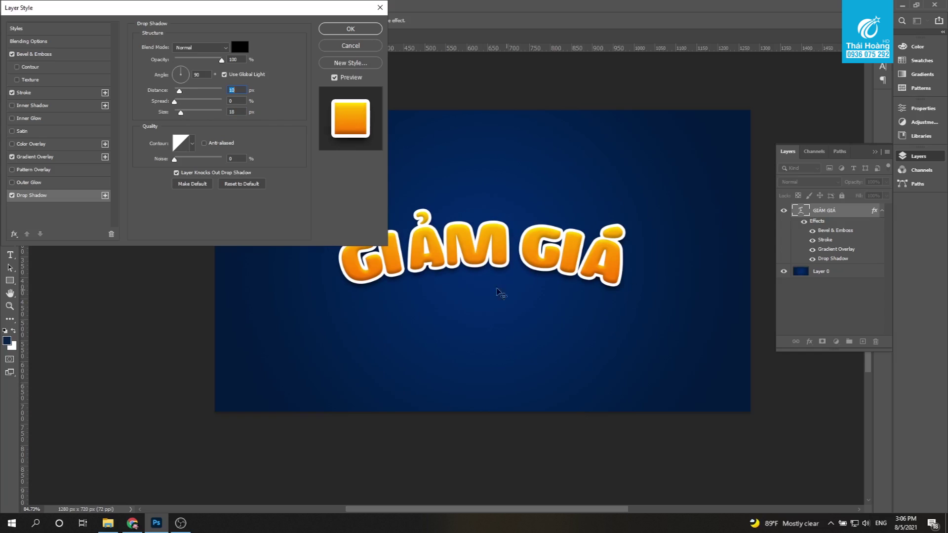
# Step: Switch the drop shadow blend mode to Multiply and apply the layer style
pyautogui.click(193, 48)
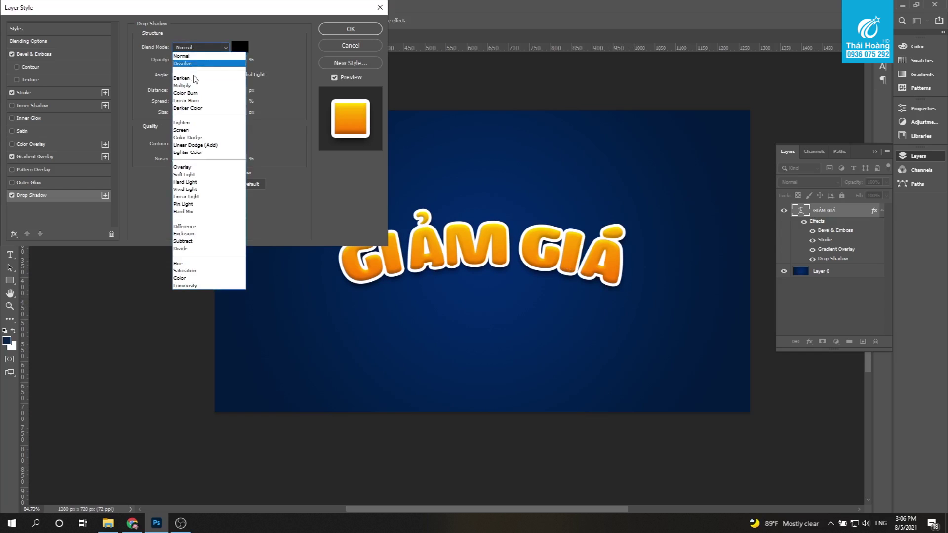
pyautogui.click(196, 88)
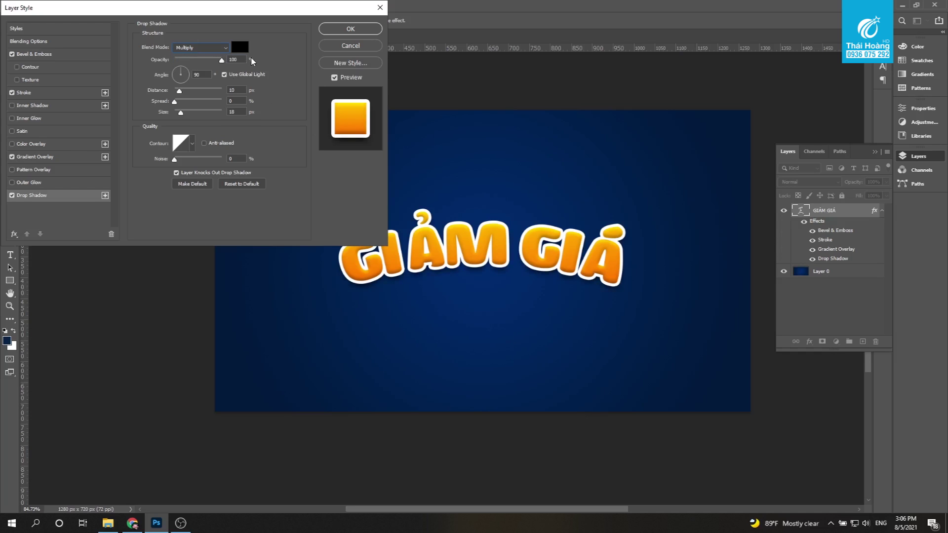
pyautogui.click(350, 29)
pyautogui.scroll(3, 527, 268)
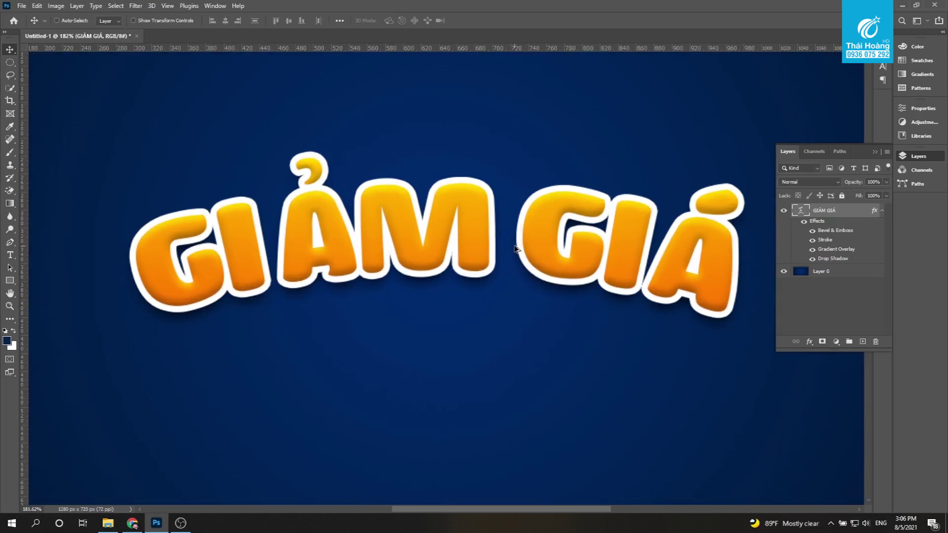
# Step: Replace the arched GIẢM GIÁ text with 'THÁI HOÀNG HD'
pyautogui.scroll(1, 391, 248)
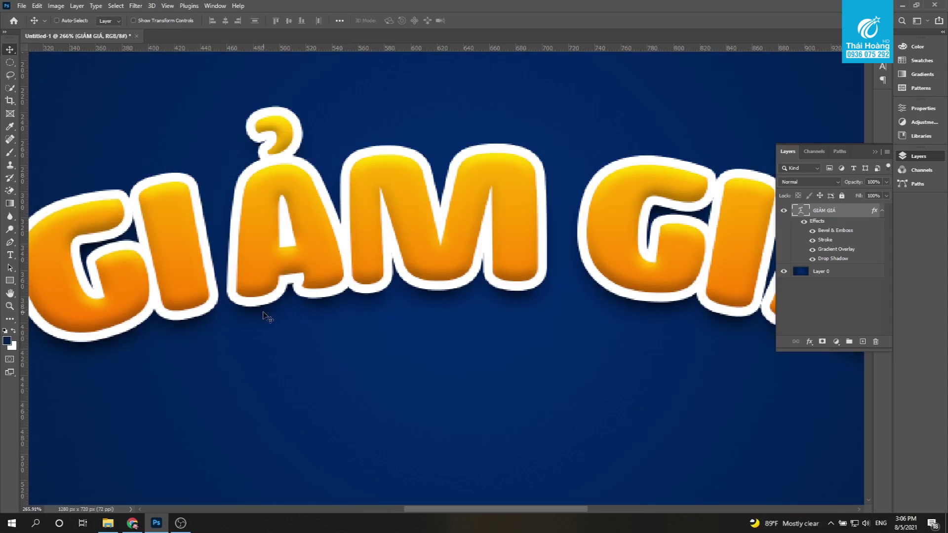
pyautogui.scroll(-1, 292, 278)
pyautogui.scroll(-2, 292, 279)
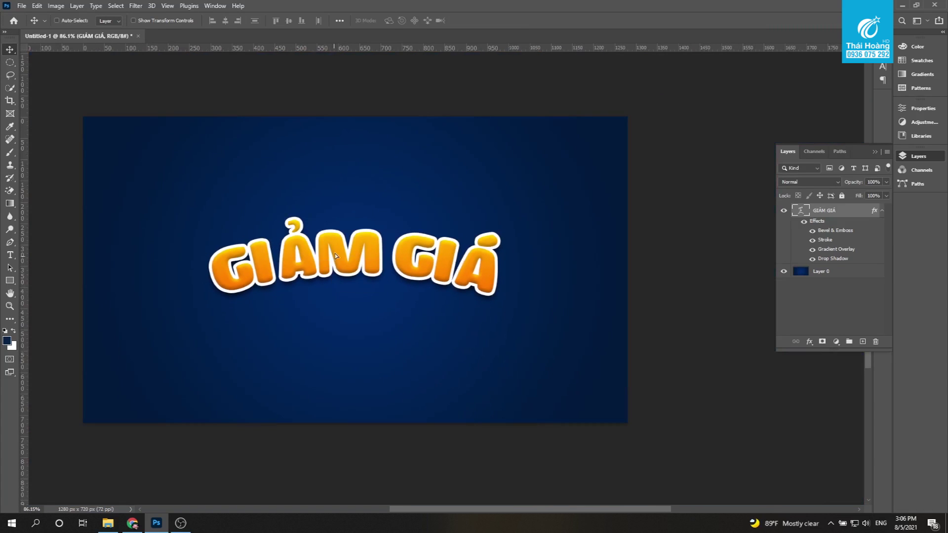
pyautogui.press('t')
pyautogui.click(228, 260)
pyautogui.hotkey('ctrl', 'a')
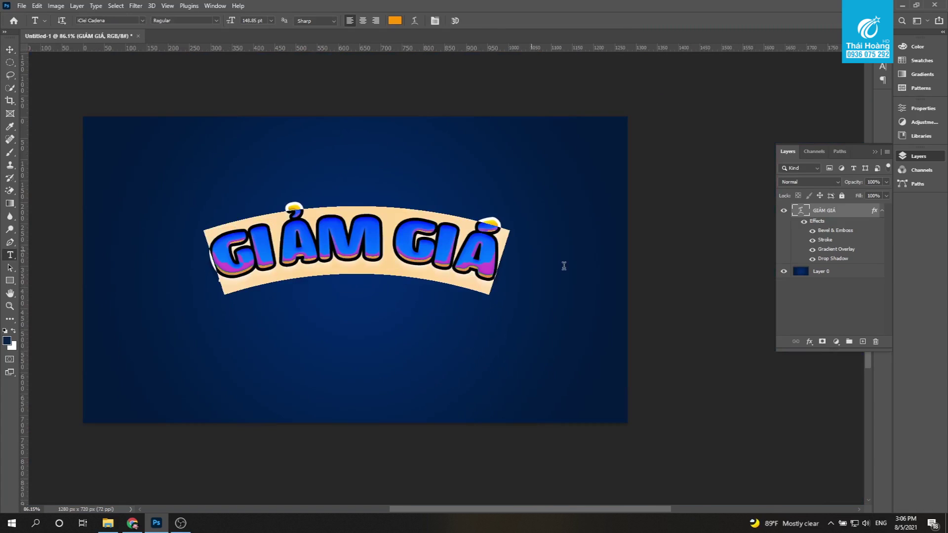
pyautogui.write('DESIGN')
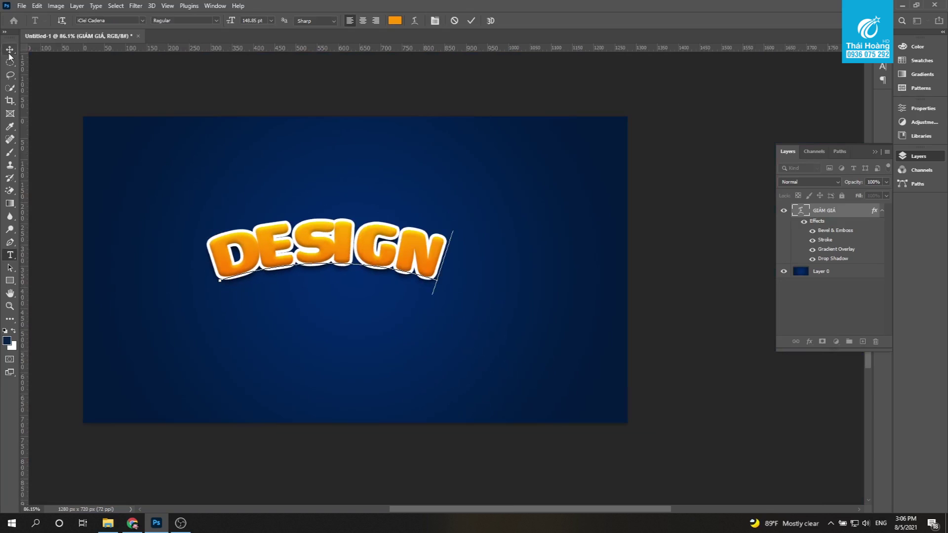
pyautogui.moveTo(208, 247); pyautogui.dragTo(459, 243)
pyautogui.write('THÁI HOANG')
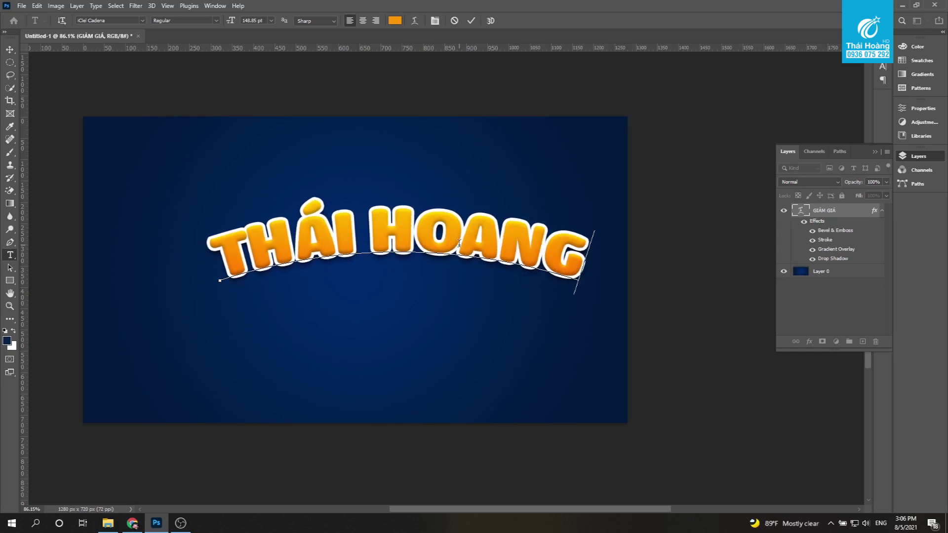
pyautogui.write('f')
pyautogui.write(' H')
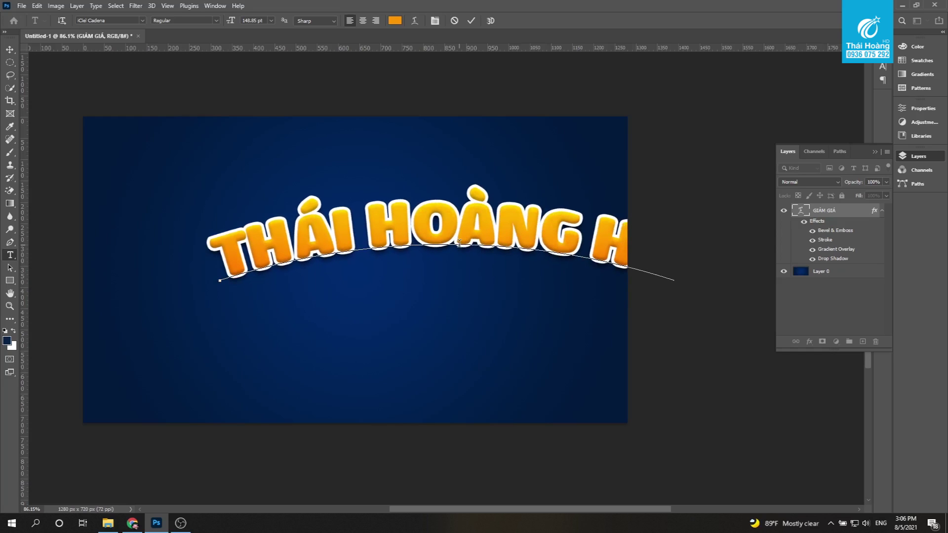
pyautogui.write('D')
pyautogui.hotkey('ctrl', 'Return')
# Step: Shift the text left on the banner and choose yellow as the foreground colour
pyautogui.press('v')
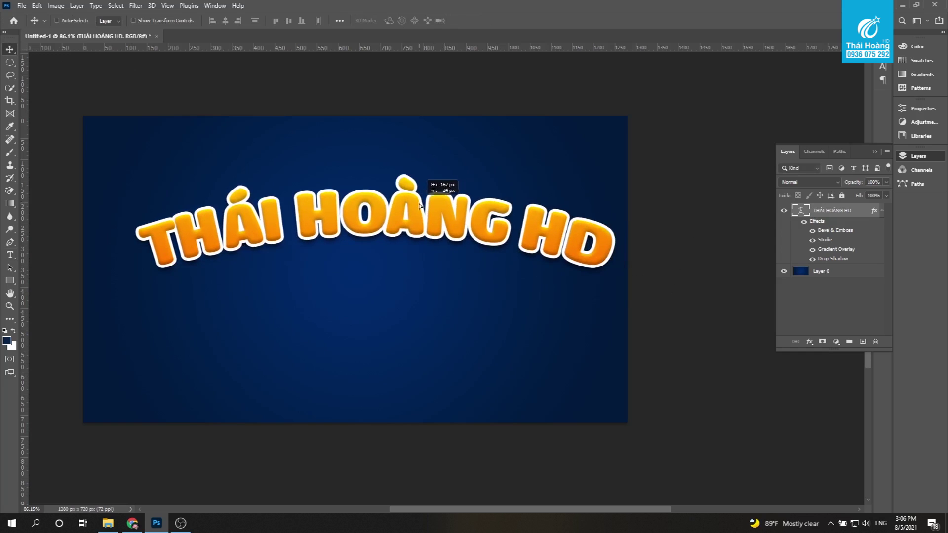
pyautogui.moveTo(502, 218); pyautogui.dragTo(424, 228)
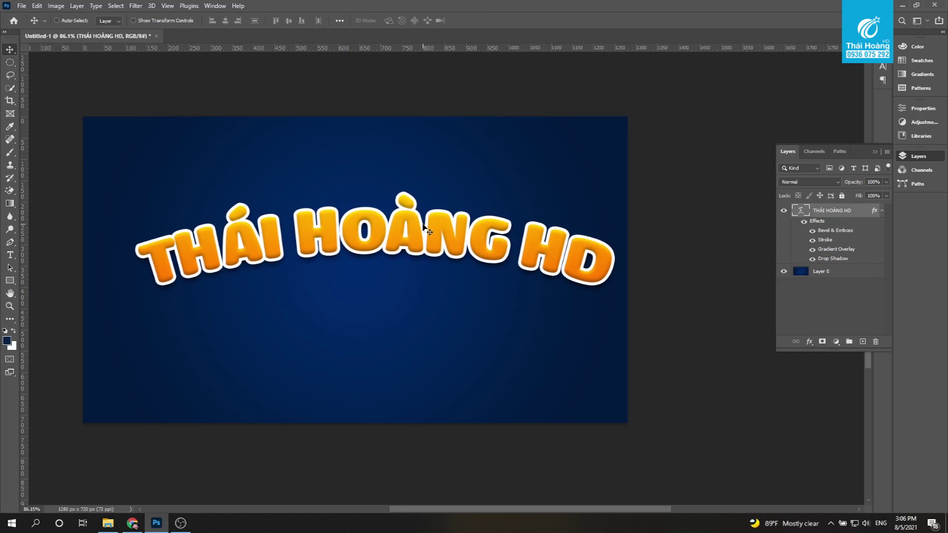
pyautogui.click(921, 61)
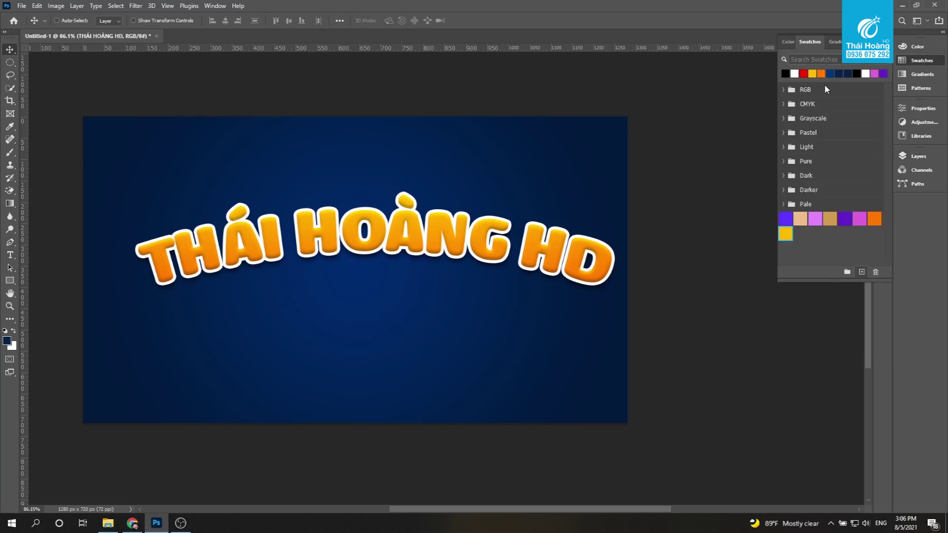
pyautogui.click(785, 233)
pyautogui.press('F7')
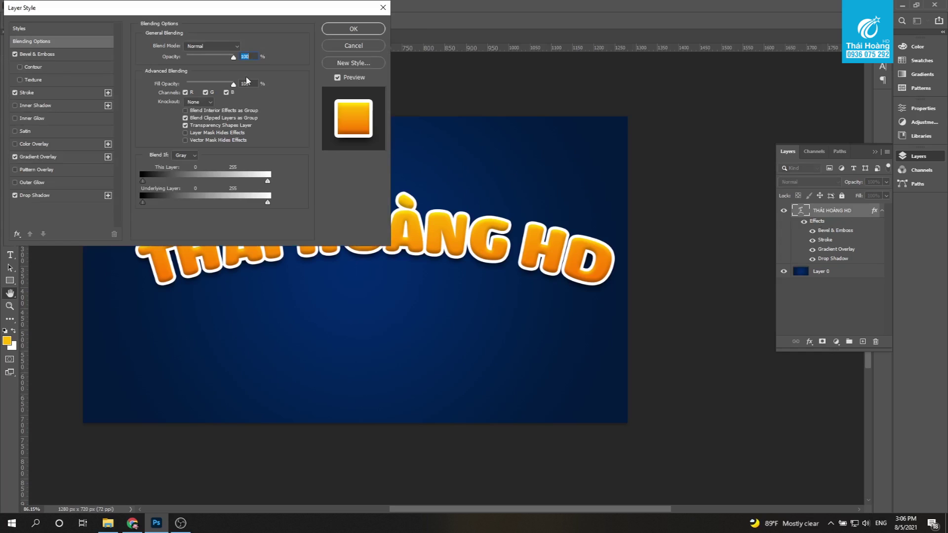
pyautogui.moveTo(107, 6); pyautogui.dragTo(652, 38)
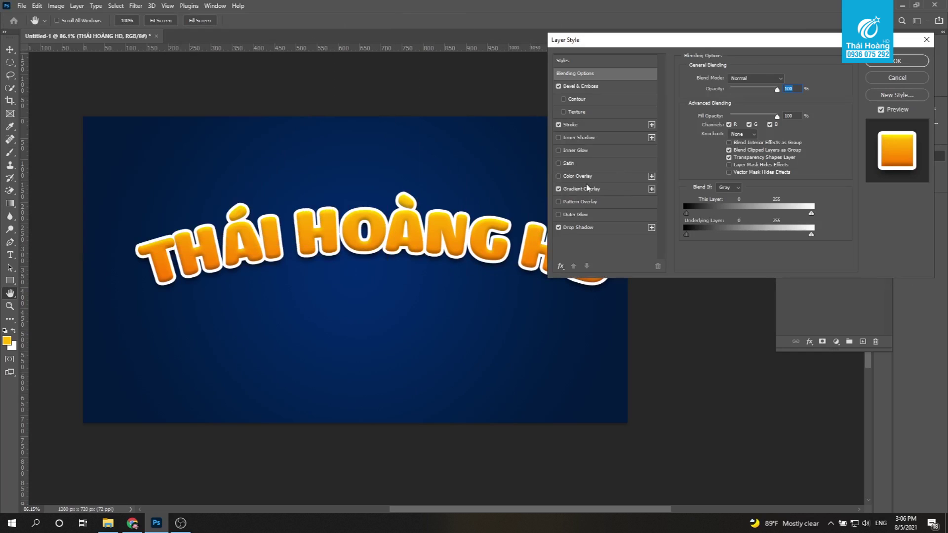
pyautogui.click(607, 190)
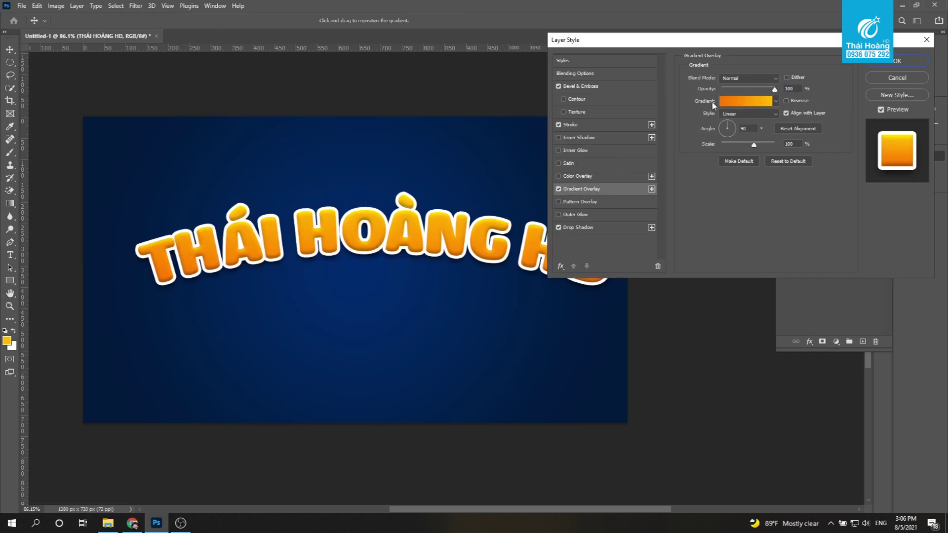
pyautogui.click(776, 103)
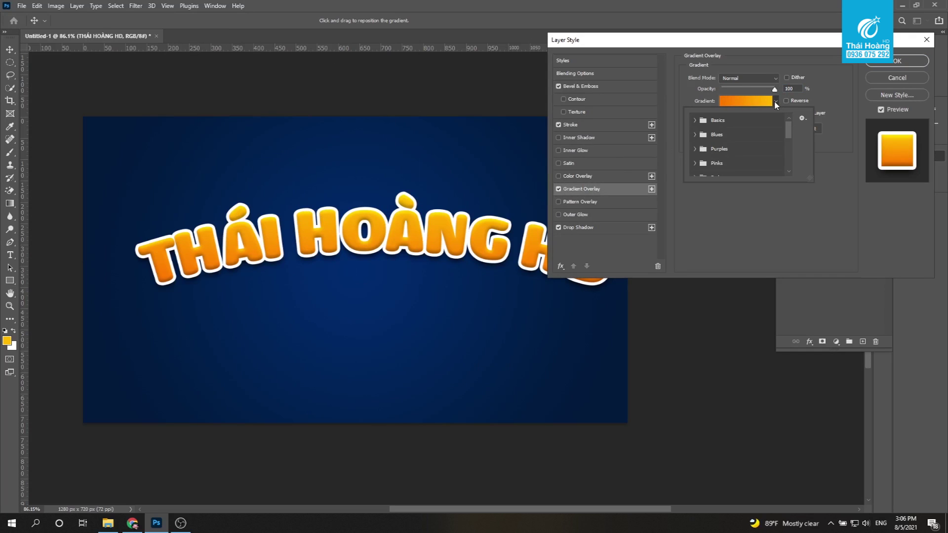
pyautogui.click(775, 102)
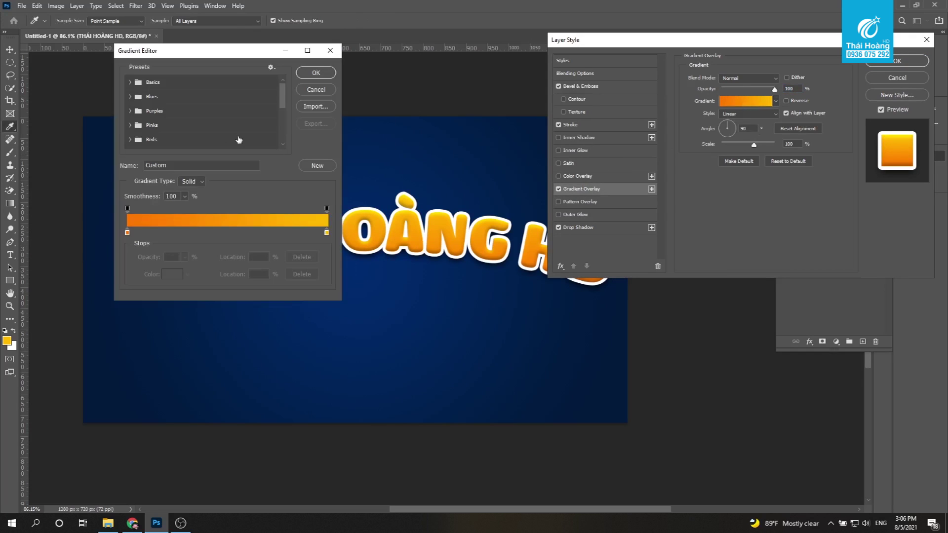
pyautogui.doubleClick(127, 232)
pyautogui.moveTo(661, 343)
pyautogui.mouseDown()
pyautogui.moveTo(659, 322)
pyautogui.moveTo(641, 376)
pyautogui.mouseUp()
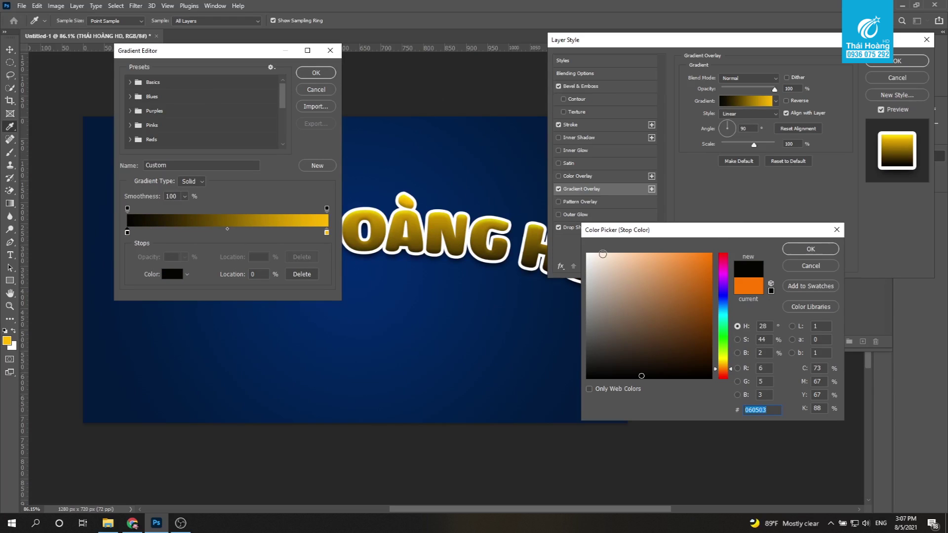
pyautogui.click(814, 267)
pyautogui.click(323, 92)
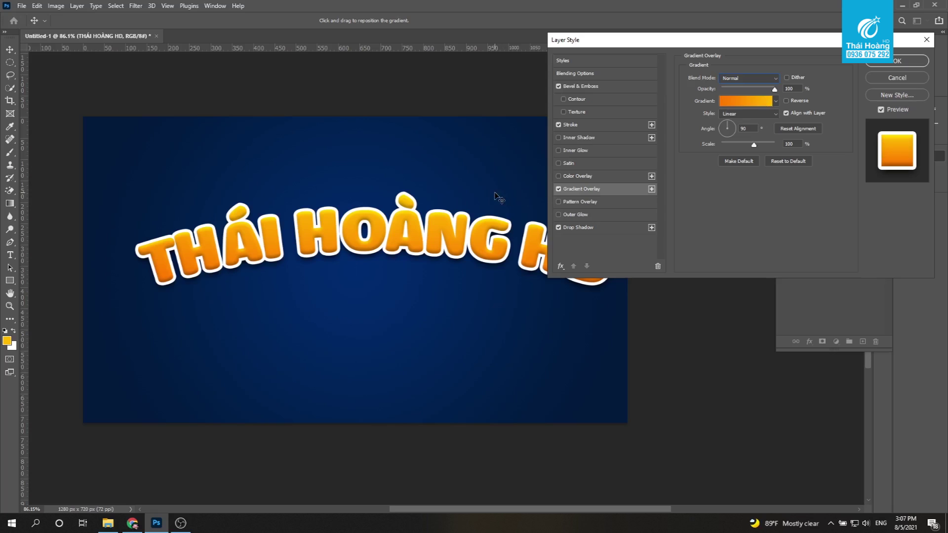
# Step: Turn off the Gradient Overlay effect and fill the text red
pyautogui.click(558, 190)
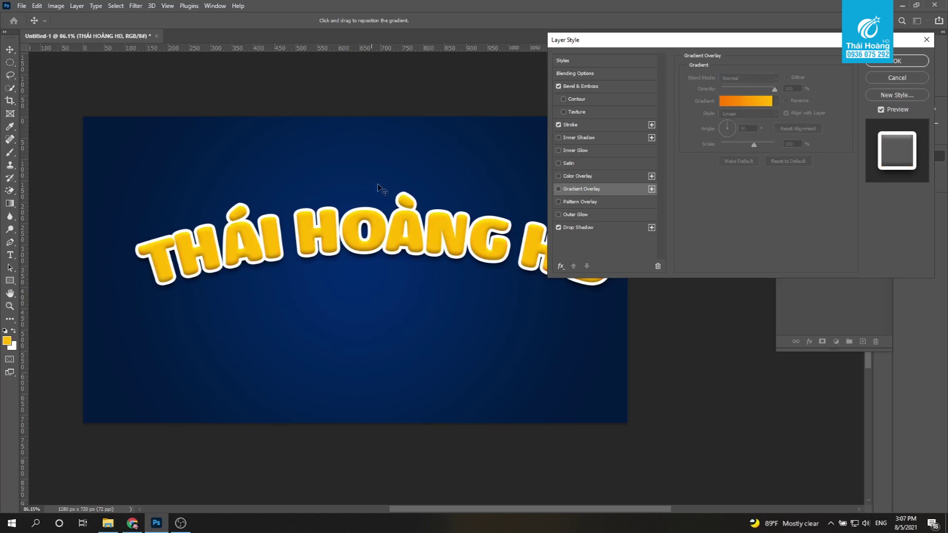
pyautogui.click(893, 62)
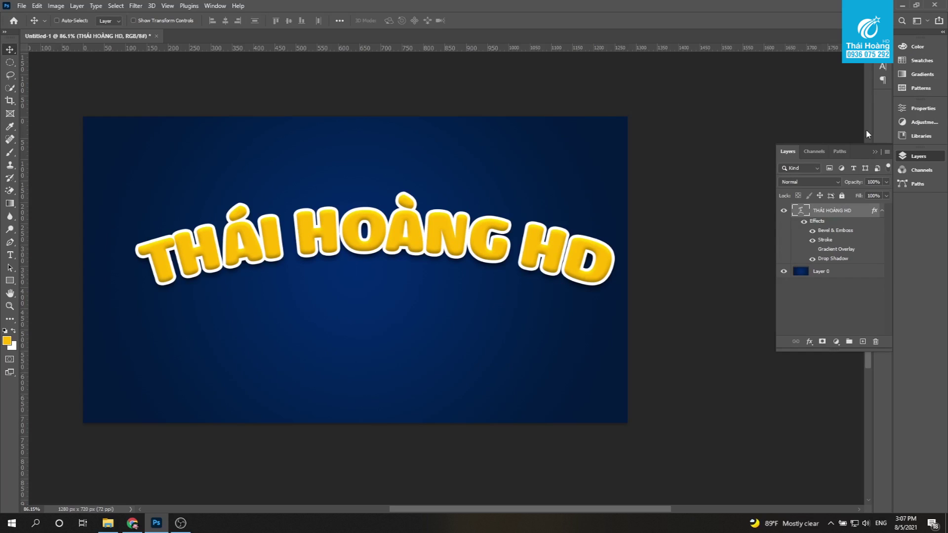
pyautogui.click(921, 60)
pyautogui.click(812, 74)
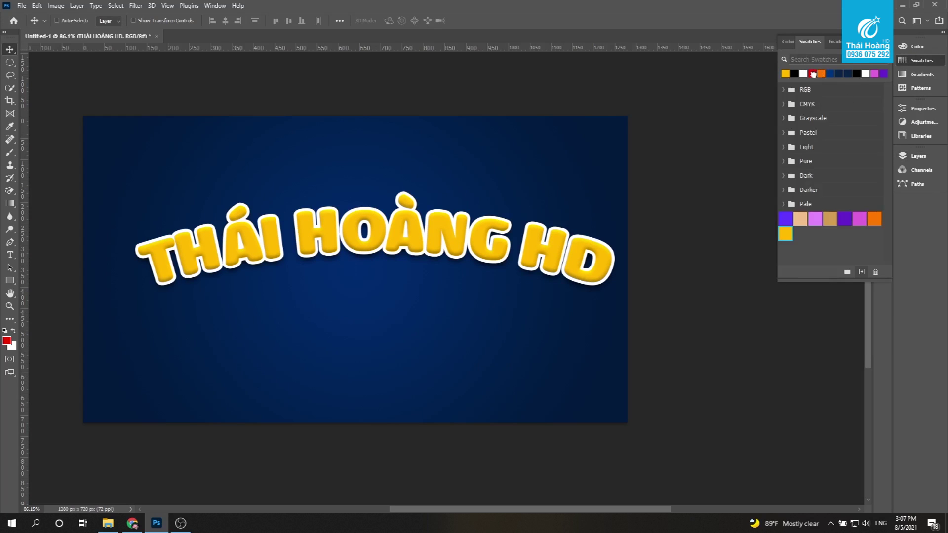
pyautogui.hotkey('alt', 'BackSpace')
# Step: Try a lilac fill, then fill the text with a magenta swatch
pyautogui.click(815, 219)
pyautogui.hotkey('alt', 'BackSpace')
pyautogui.click(845, 219)
pyautogui.hotkey('alt', 'BackSpace')
pyautogui.hotkey('alt', 'BackSpace')
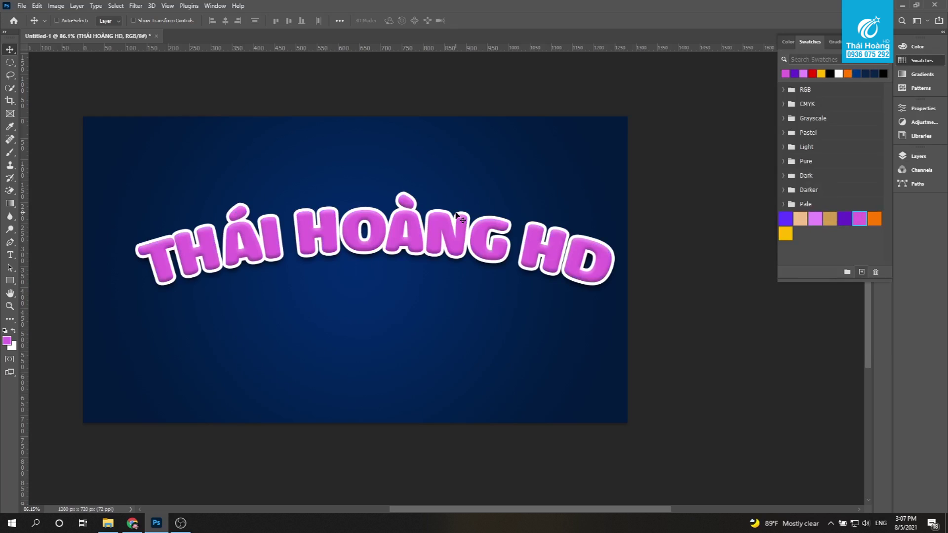
pyautogui.press('F7')
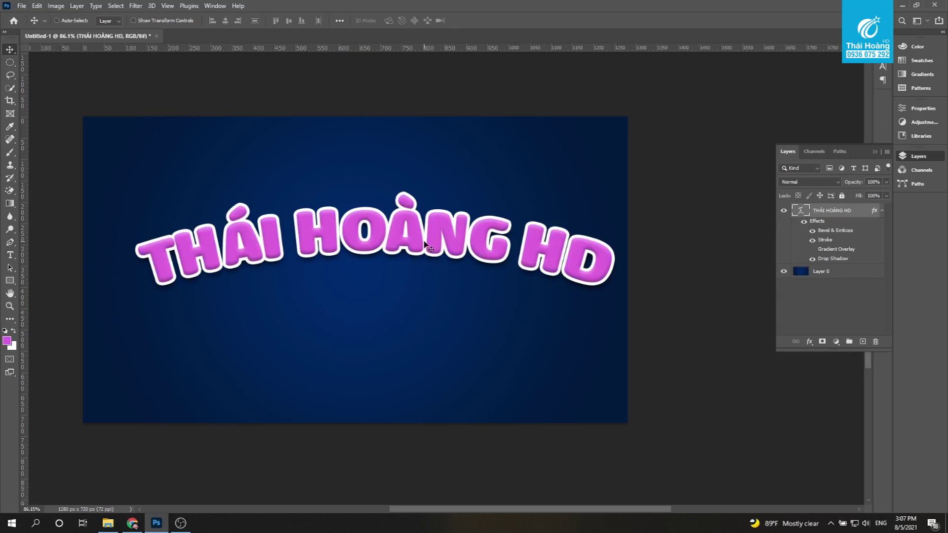
pyautogui.scroll(2, 423, 241)
pyautogui.doubleClick(860, 213)
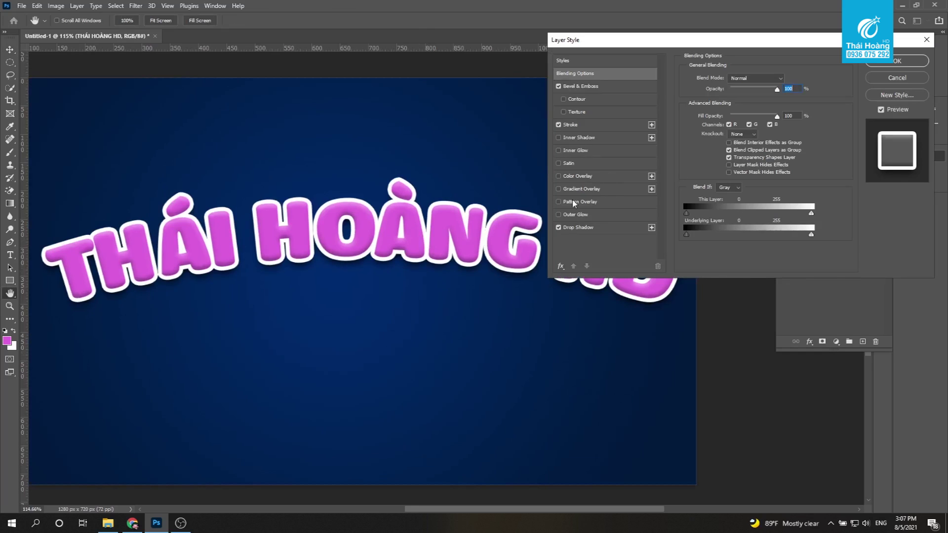
# Step: Re-enable Gradient Overlay and set the gradient's left stop to purple
pyautogui.click(618, 189)
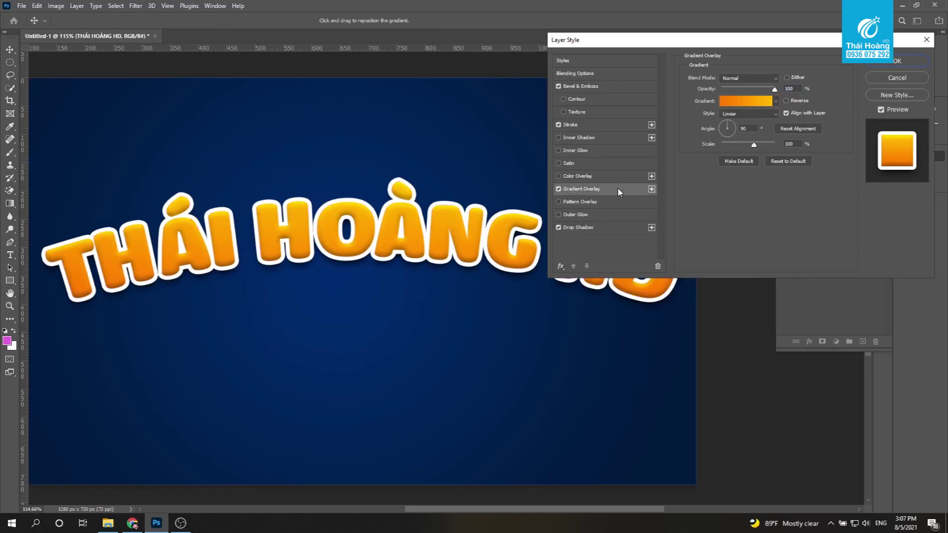
pyautogui.click(741, 100)
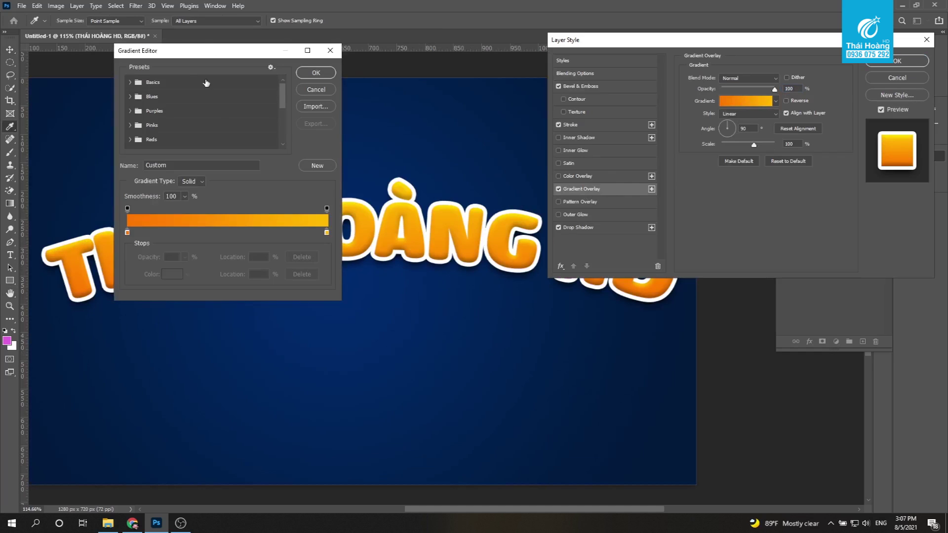
pyautogui.moveTo(210, 57); pyautogui.dragTo(765, 162)
pyautogui.doubleClick(682, 338)
pyautogui.click(725, 280)
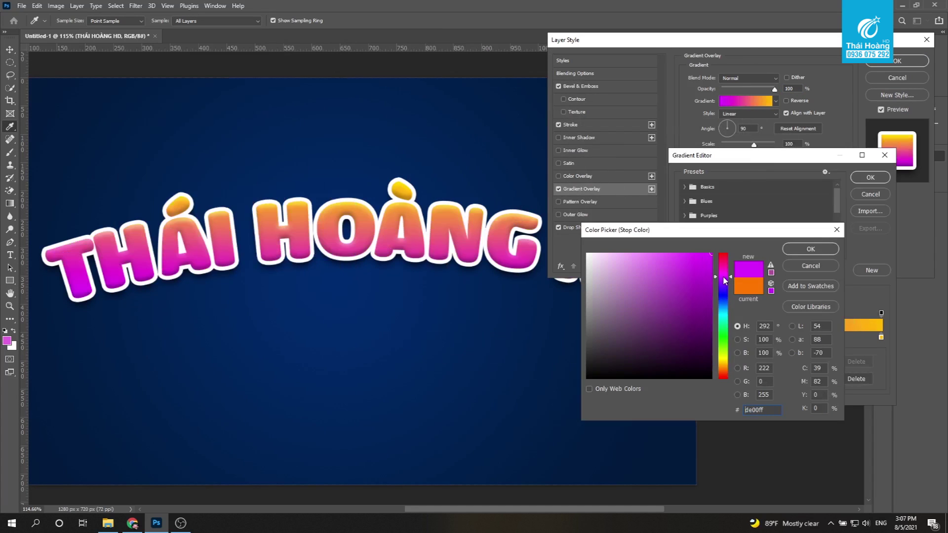
pyautogui.doubleClick(766, 410)
pyautogui.moveTo(729, 279); pyautogui.dragTo(731, 284)
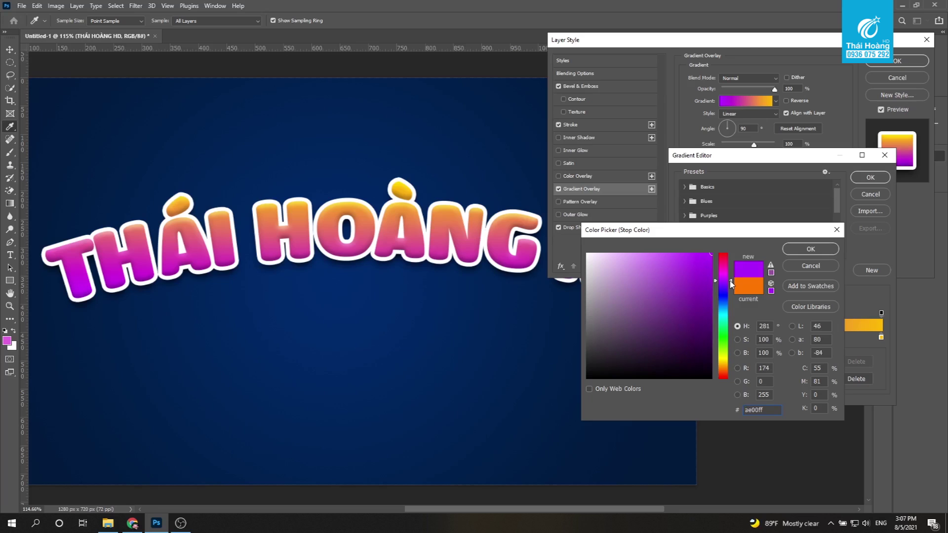
pyautogui.doubleClick(769, 411)
pyautogui.click(821, 256)
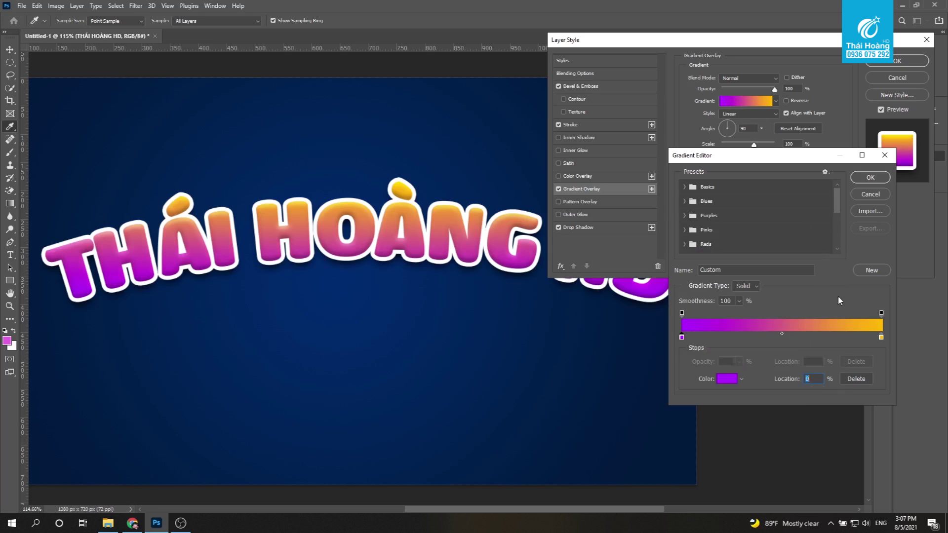
# Step: Change the gradient's right stop from yellow to a soft pink
pyautogui.doubleClick(880, 338)
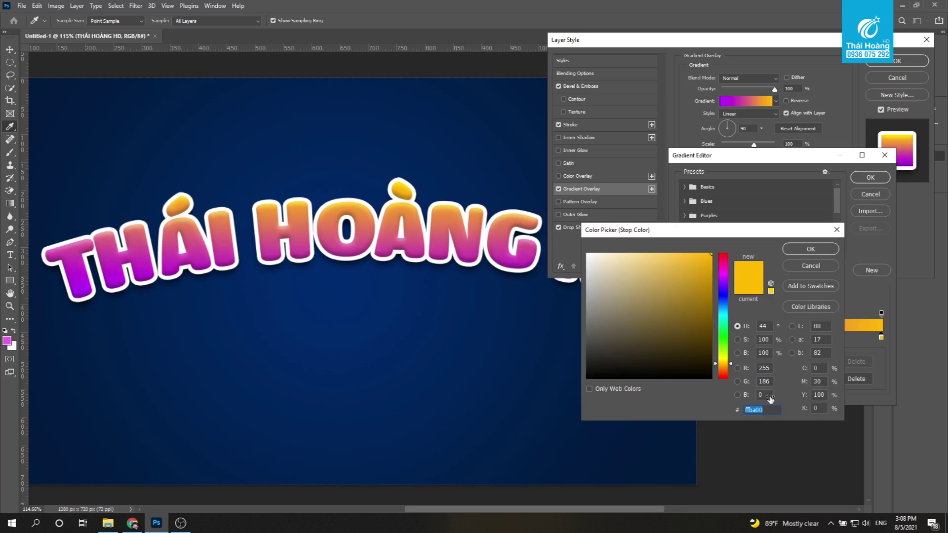
pyautogui.click(774, 410)
pyautogui.click(724, 272)
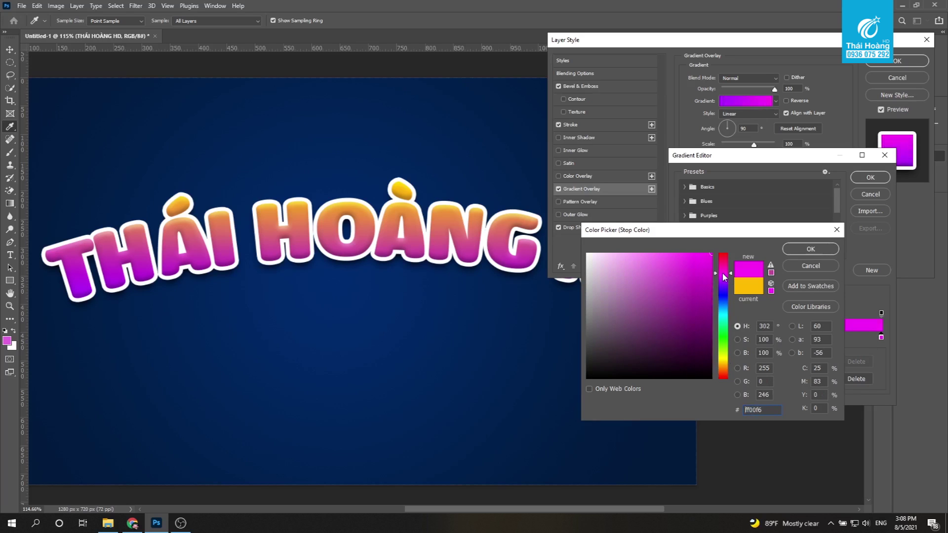
pyautogui.moveTo(705, 265); pyautogui.dragTo(641, 280)
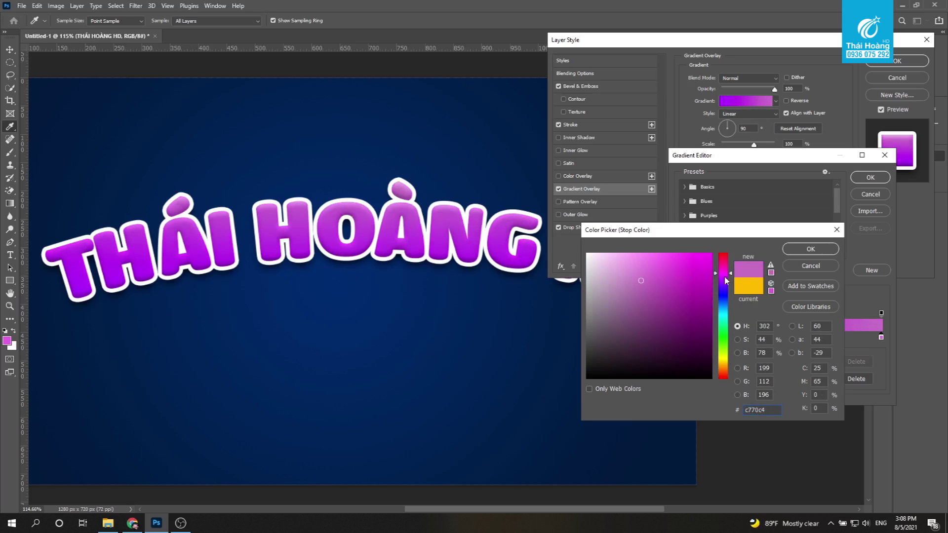
pyautogui.moveTo(731, 276); pyautogui.dragTo(731, 273)
pyautogui.moveTo(672, 280)
pyautogui.mouseDown()
pyautogui.moveTo(649, 261)
pyautogui.moveTo(655, 265)
pyautogui.mouseUp()
pyautogui.click(810, 249)
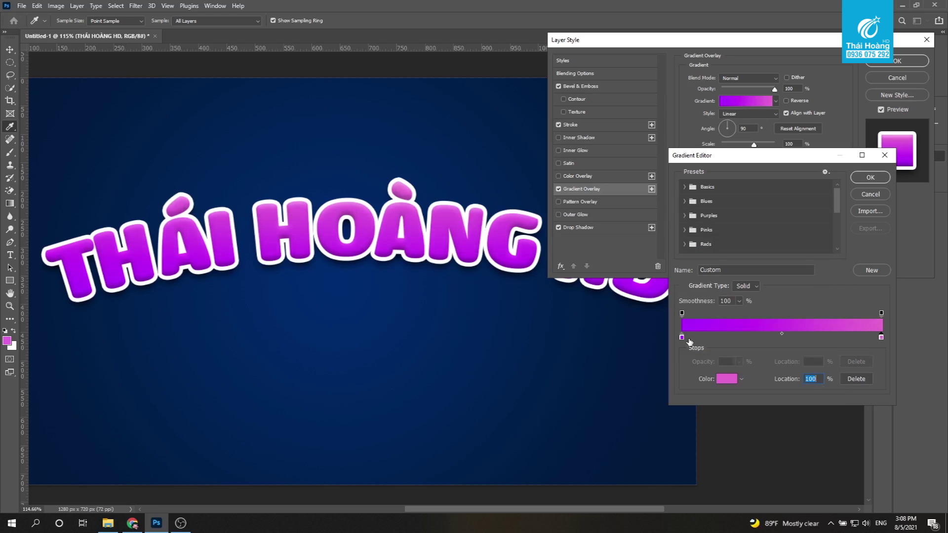
# Step: Darken the left purple stop and apply the purple-to-pink gradient overlay
pyautogui.doubleClick(681, 338)
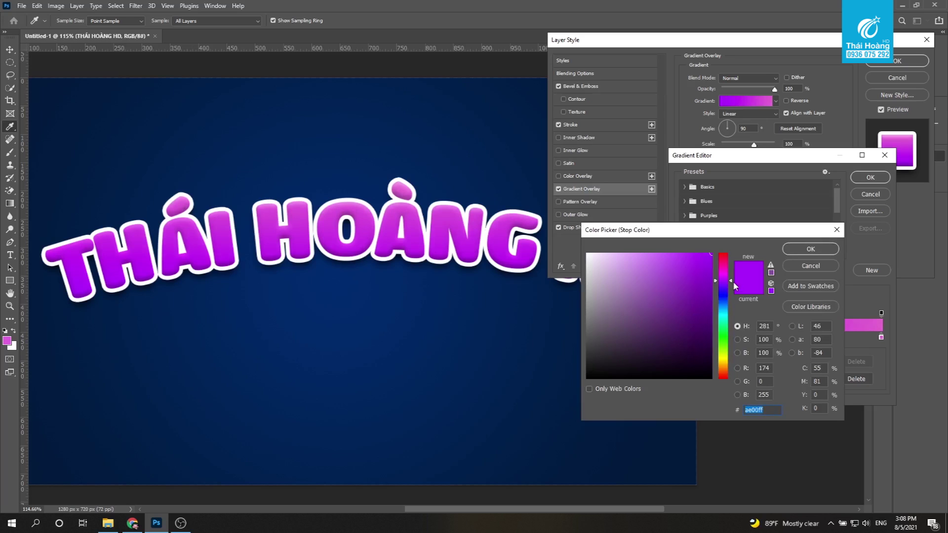
pyautogui.moveTo(709, 258); pyautogui.dragTo(692, 285)
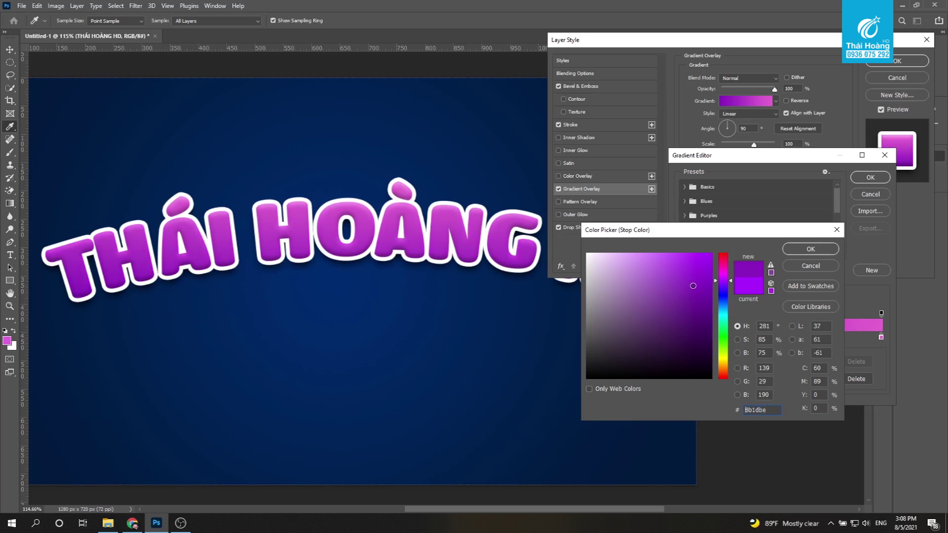
pyautogui.click(822, 248)
pyautogui.click(870, 178)
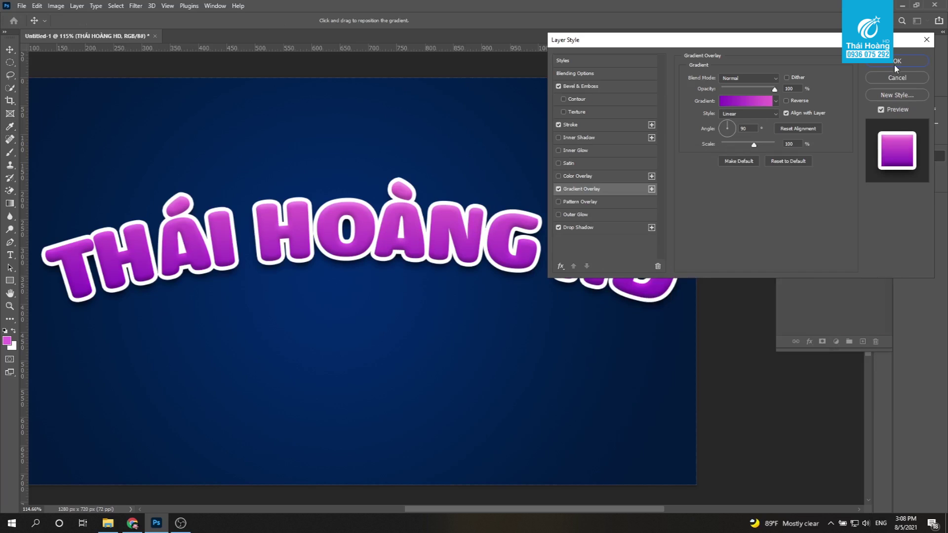
pyautogui.click(897, 60)
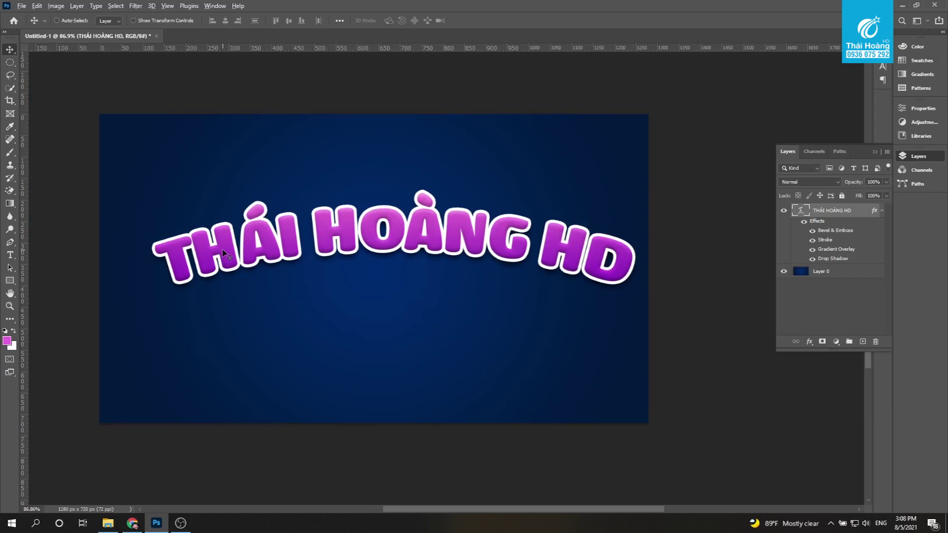
pyautogui.scroll(-1, 525, 232)
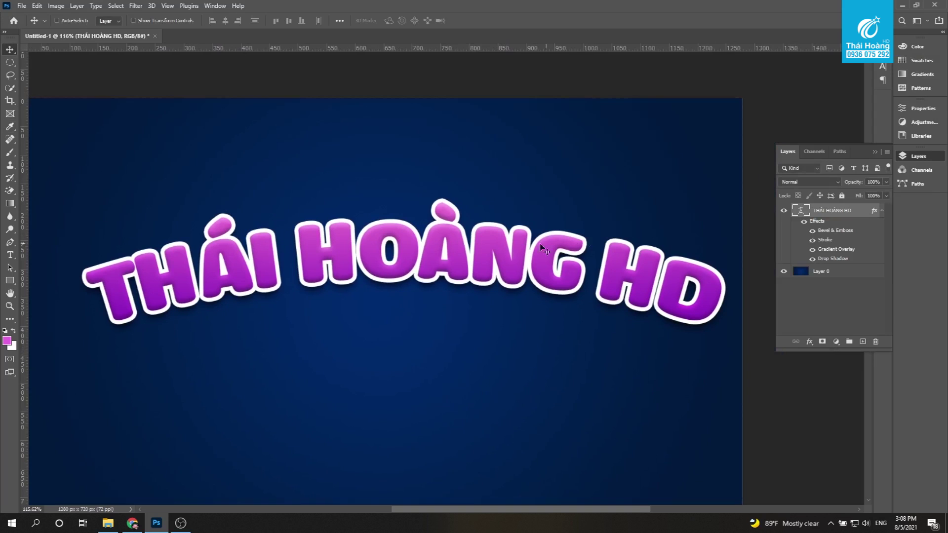
pyautogui.scroll(-1, 493, 249)
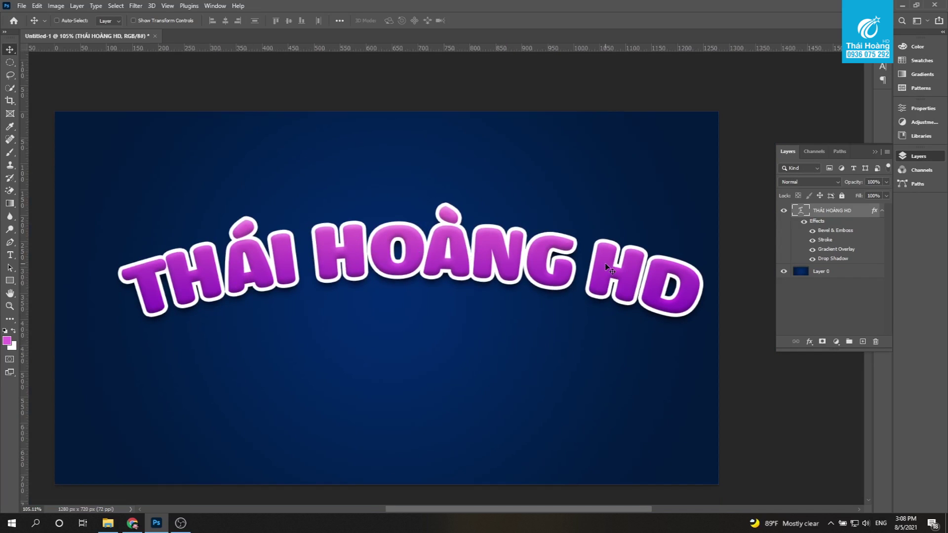
pyautogui.scroll(1, 306, 237)
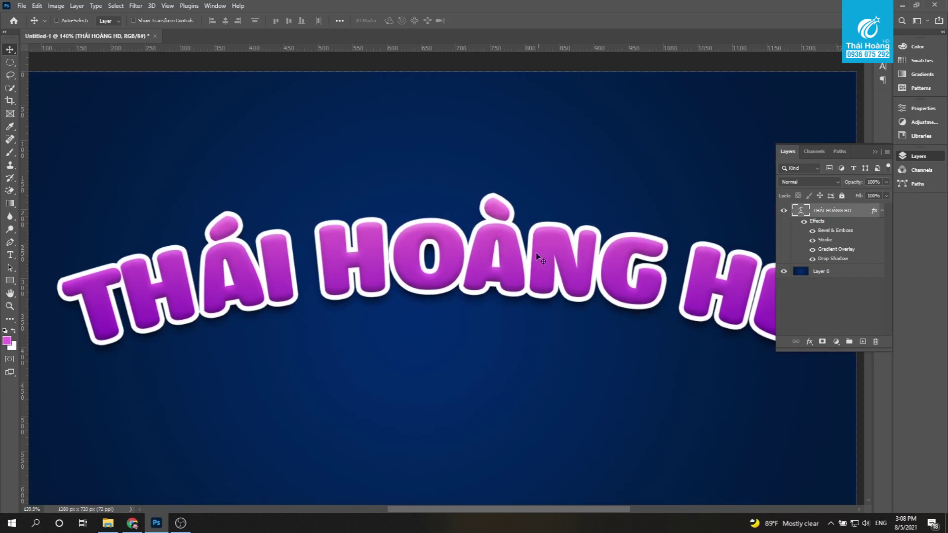
pyautogui.scroll(-2, 478, 246)
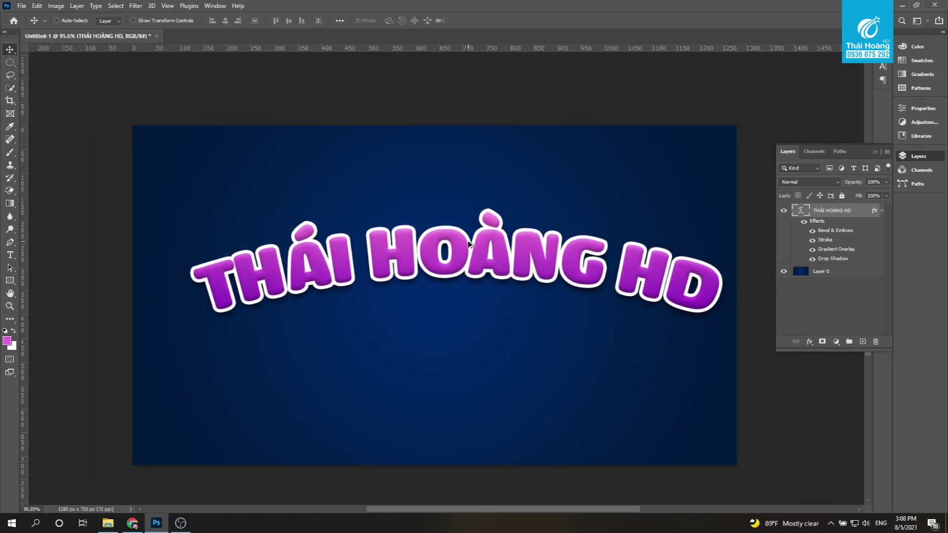
pyautogui.scroll(-2, 467, 247)
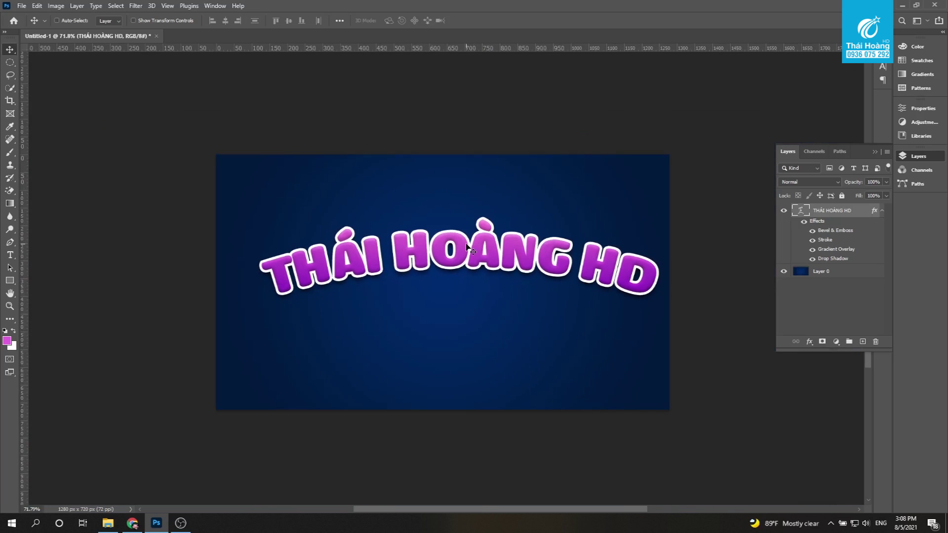